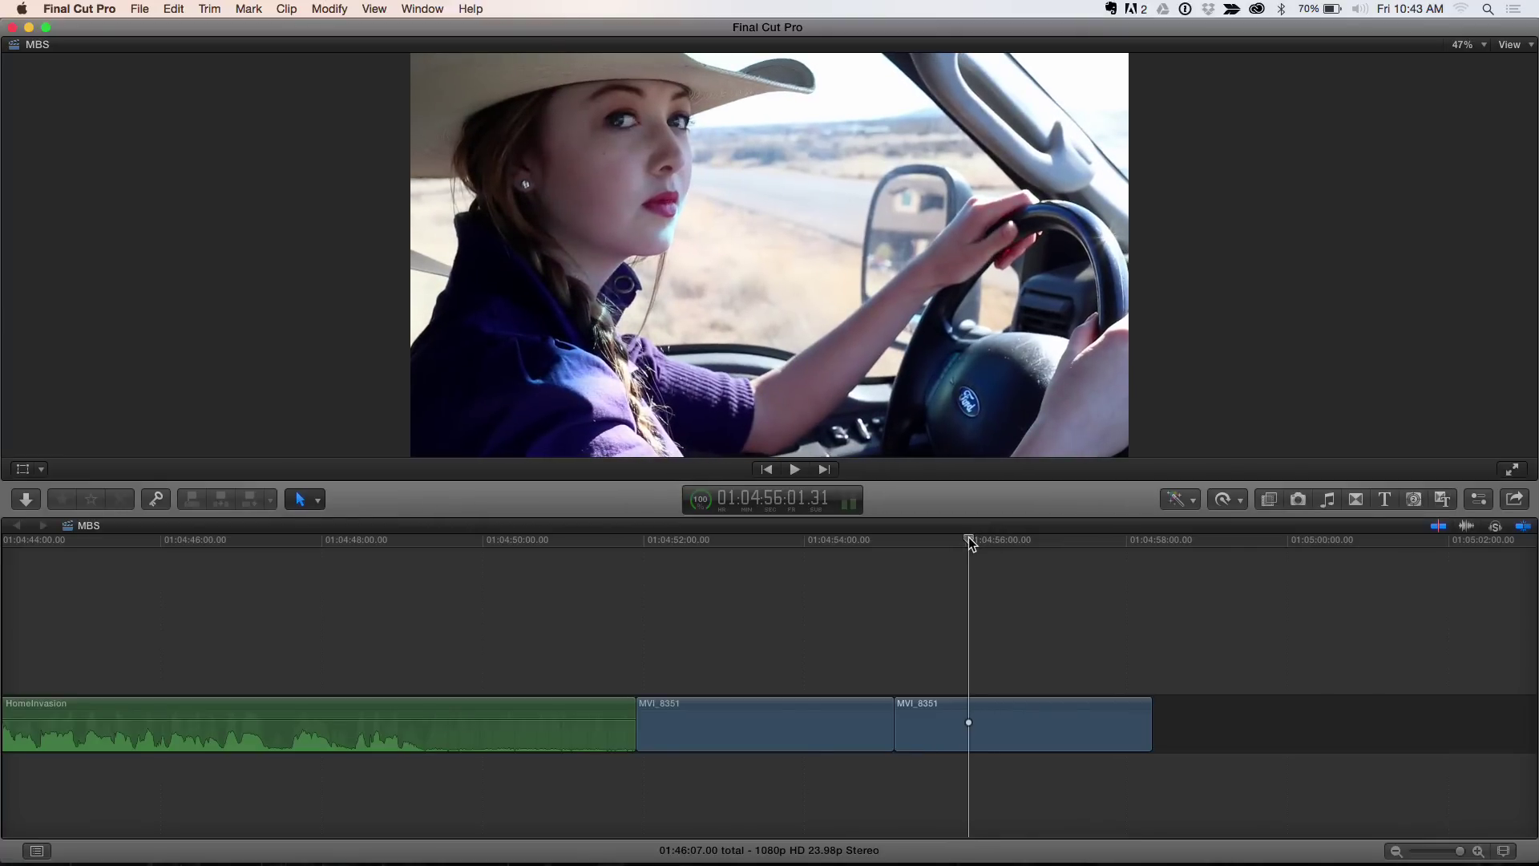
# Open the Effects browser to show the six Steve's Client effects.
pyautogui.press('super+5')
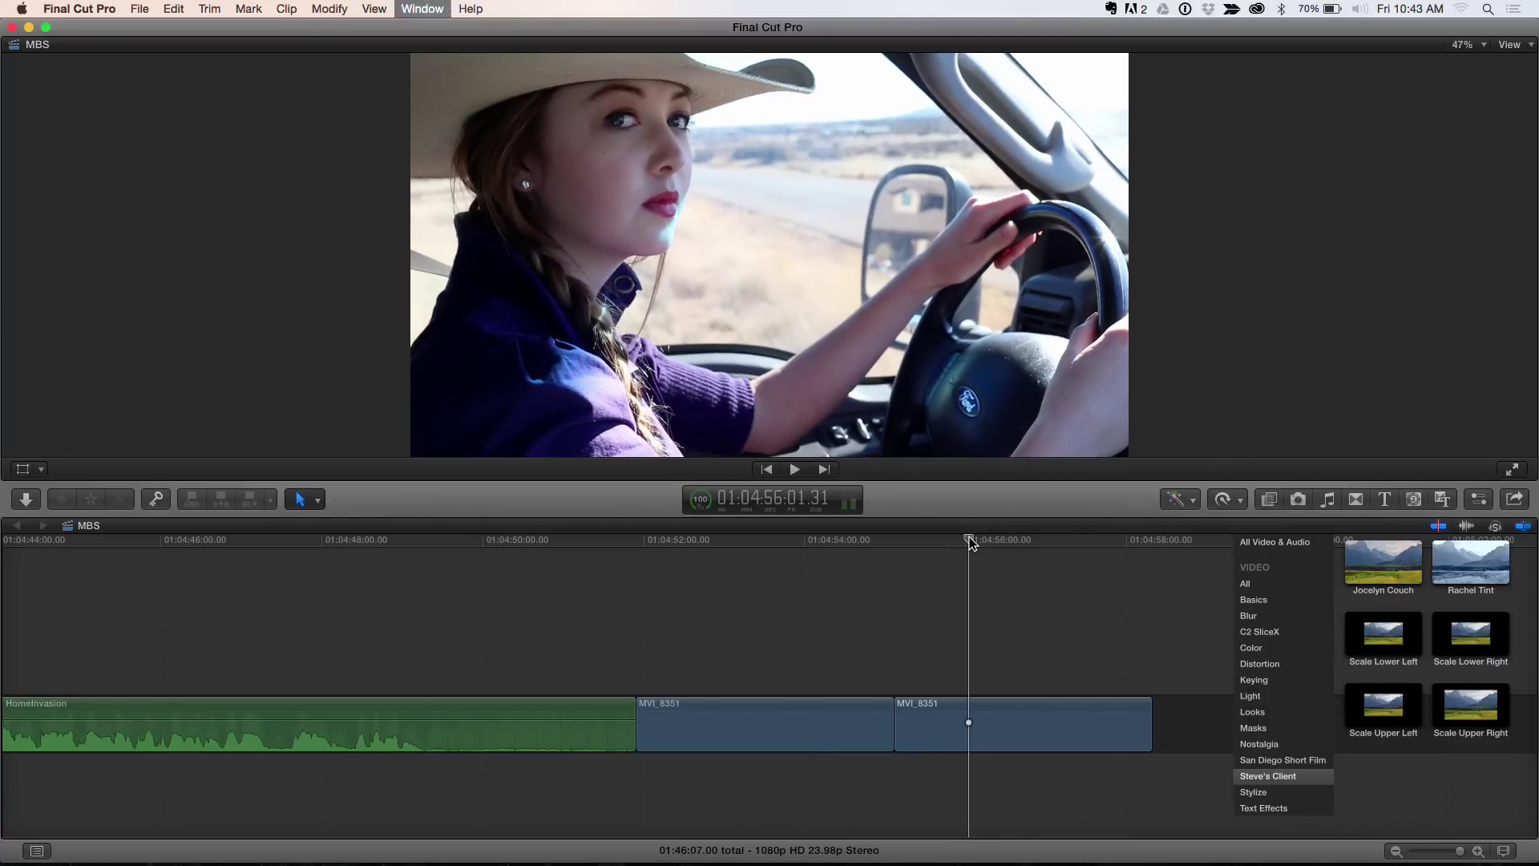
# List the seven Color effects and park the playhead on the second MVI_8351 clip.
pyautogui.click(1253, 649)
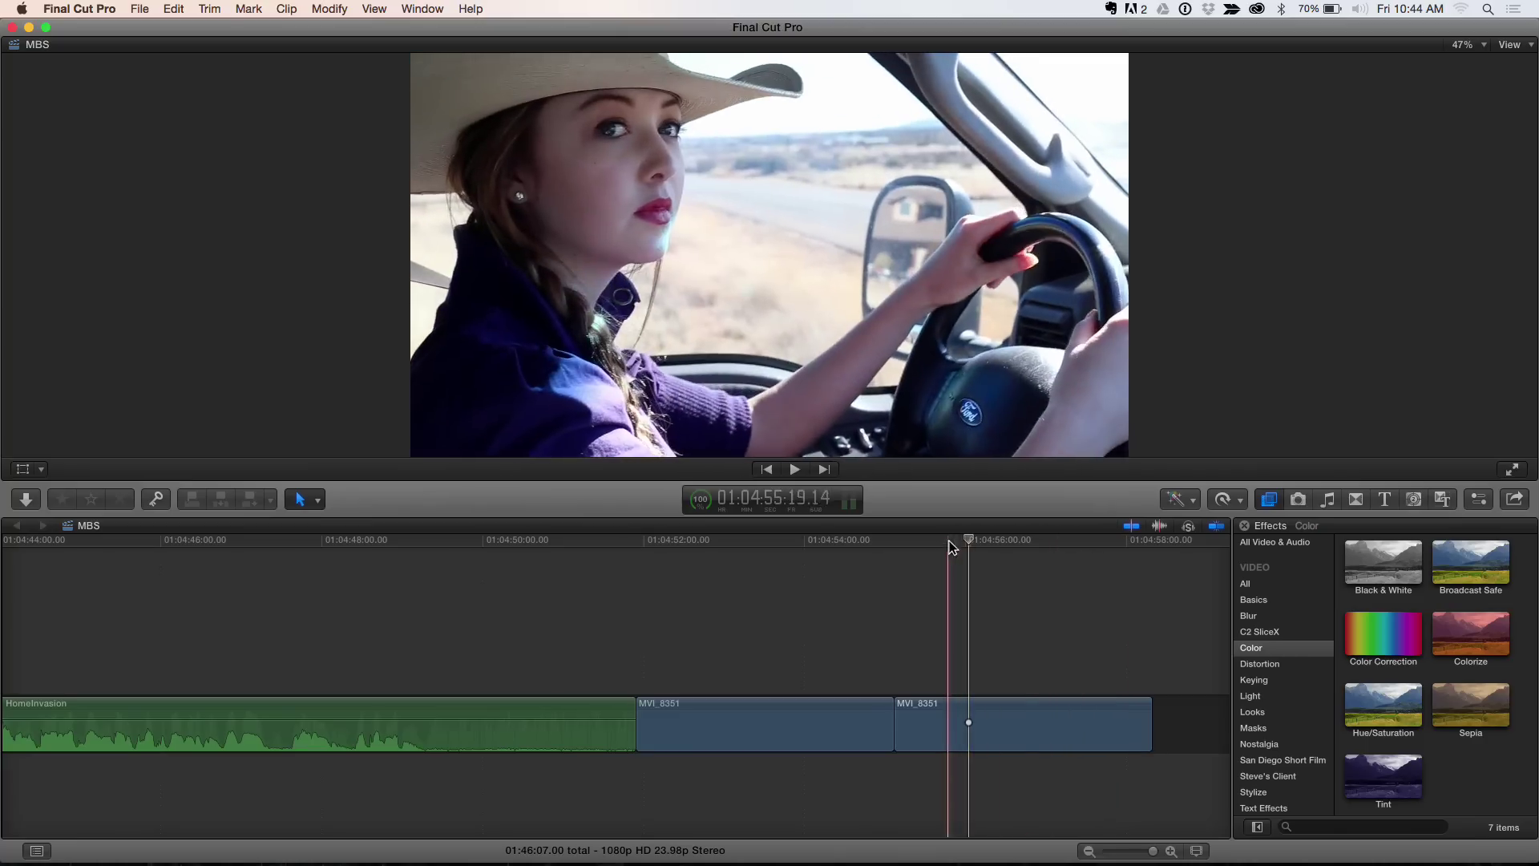
pyautogui.click(972, 541)
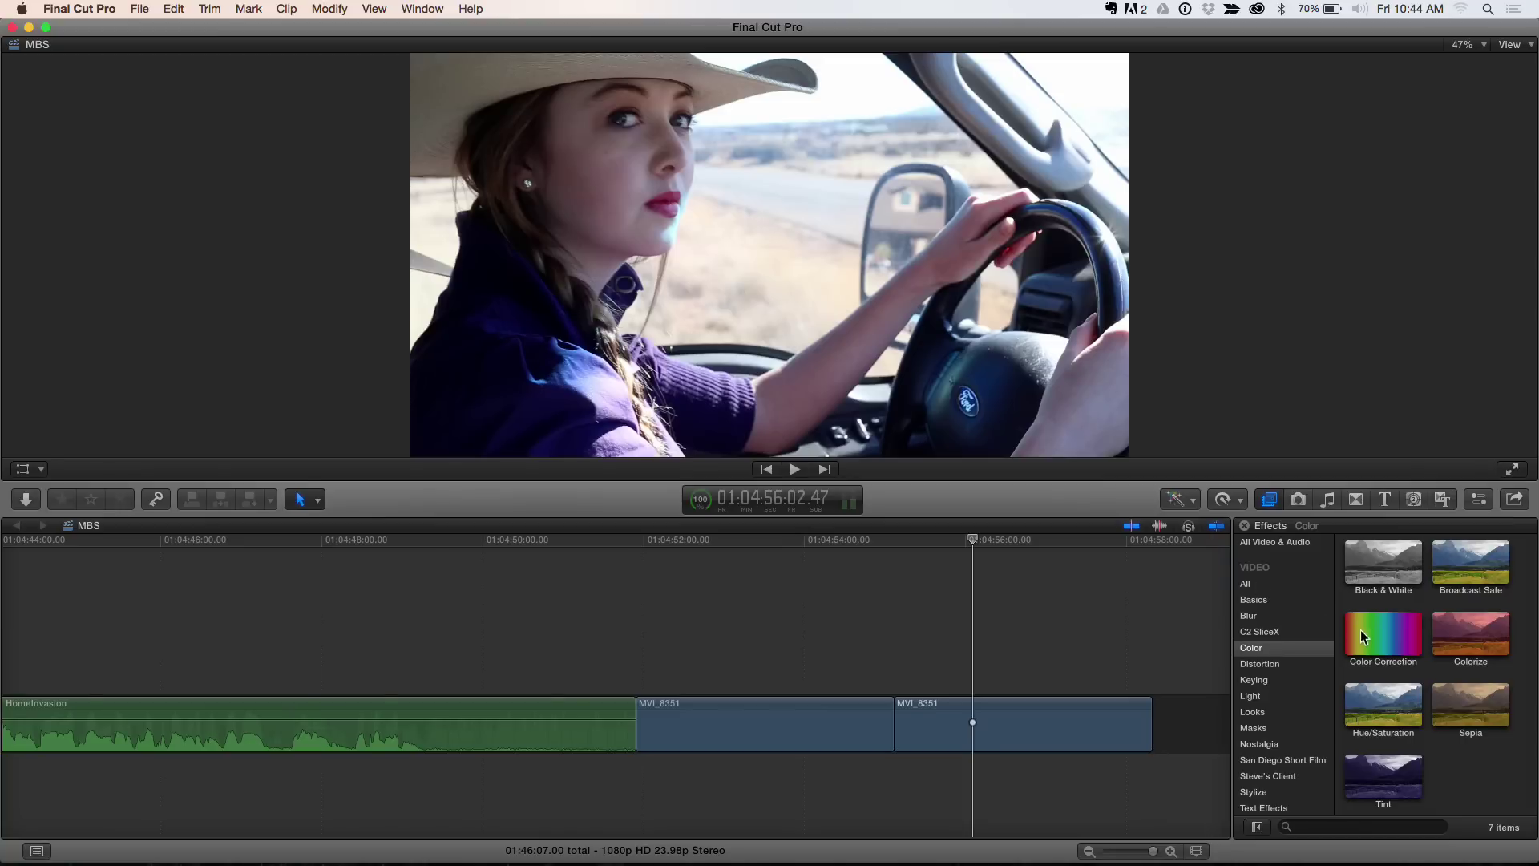
# Apply Color Correction to the second MVI_8351 clip and show its Exposure pane at 0%.
pyautogui.moveTo(1360, 629)
pyautogui.mouseDown()
pyautogui.moveTo(1217, 621)
pyautogui.moveTo(1102, 701)
pyautogui.moveTo(1324, 615)
pyautogui.moveTo(1353, 628)
pyautogui.mouseUp()
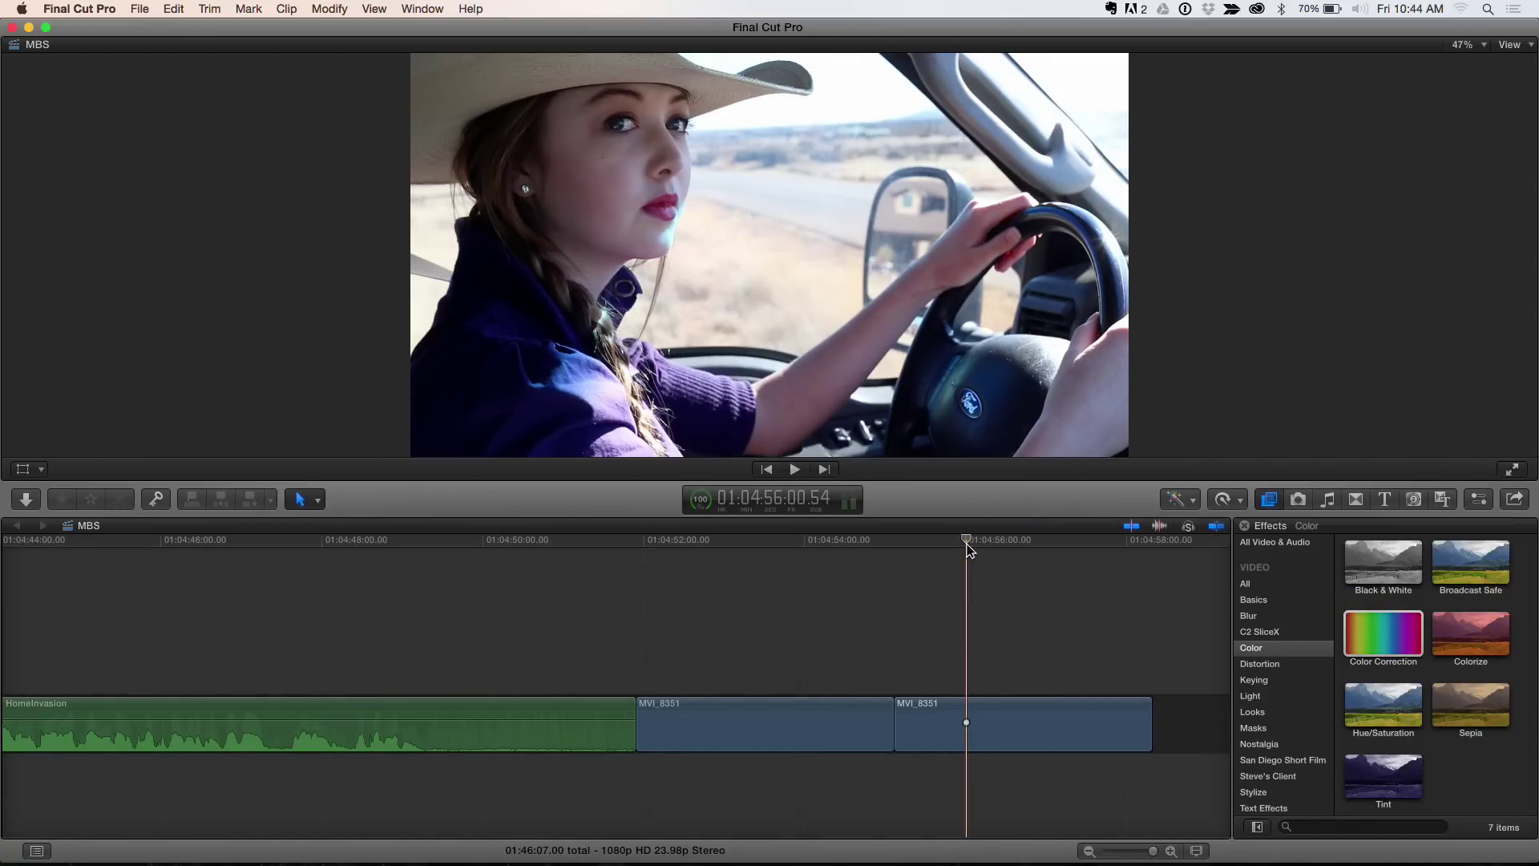
pyautogui.press('super+6')
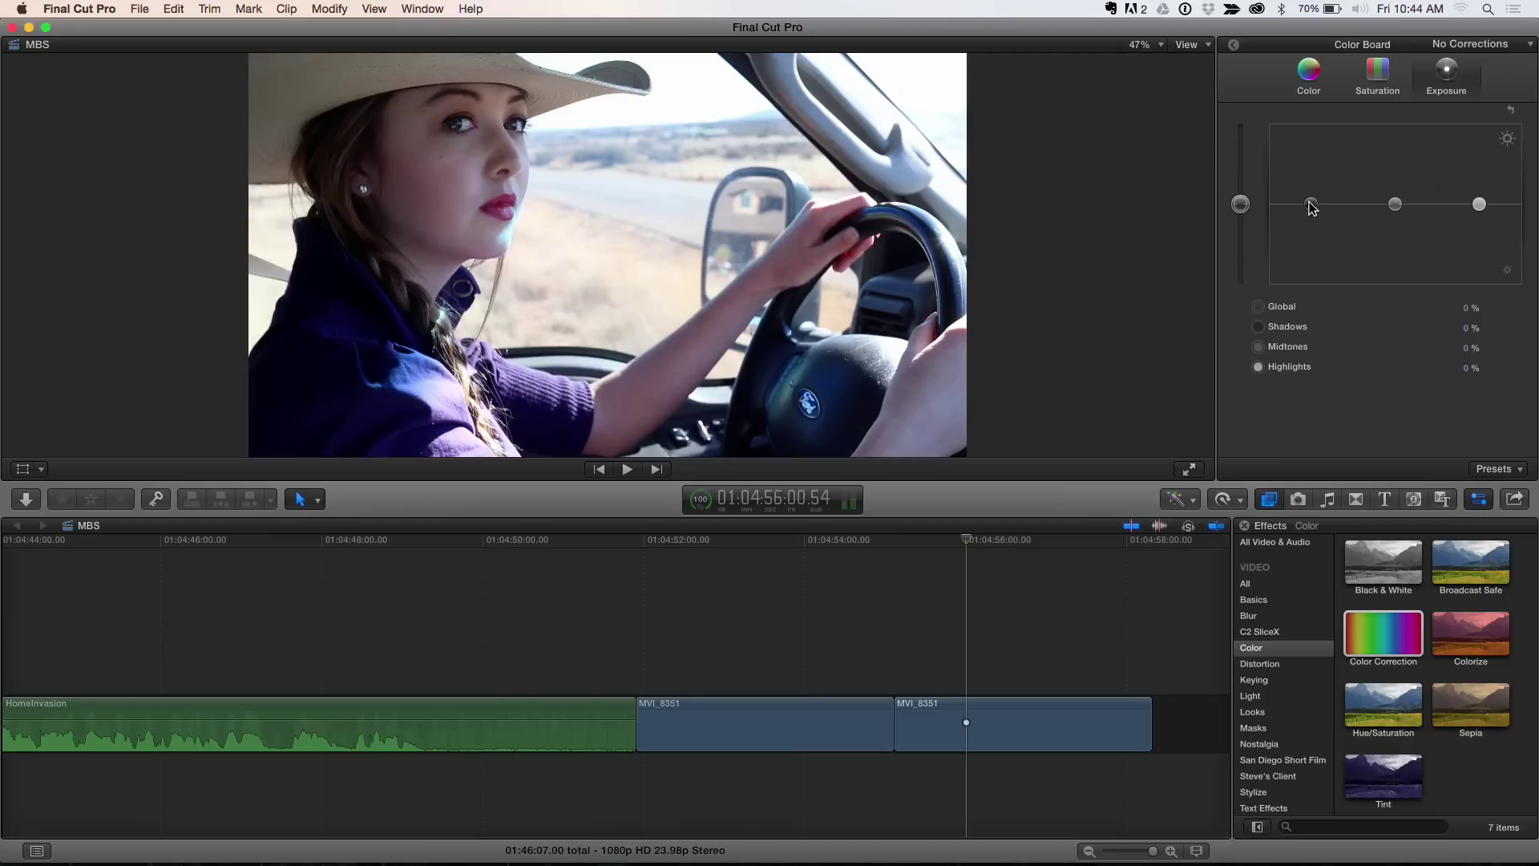
# Show the luma waveform and lower Shadows to -4% in the Exposure pane.
pyautogui.press('super+7')
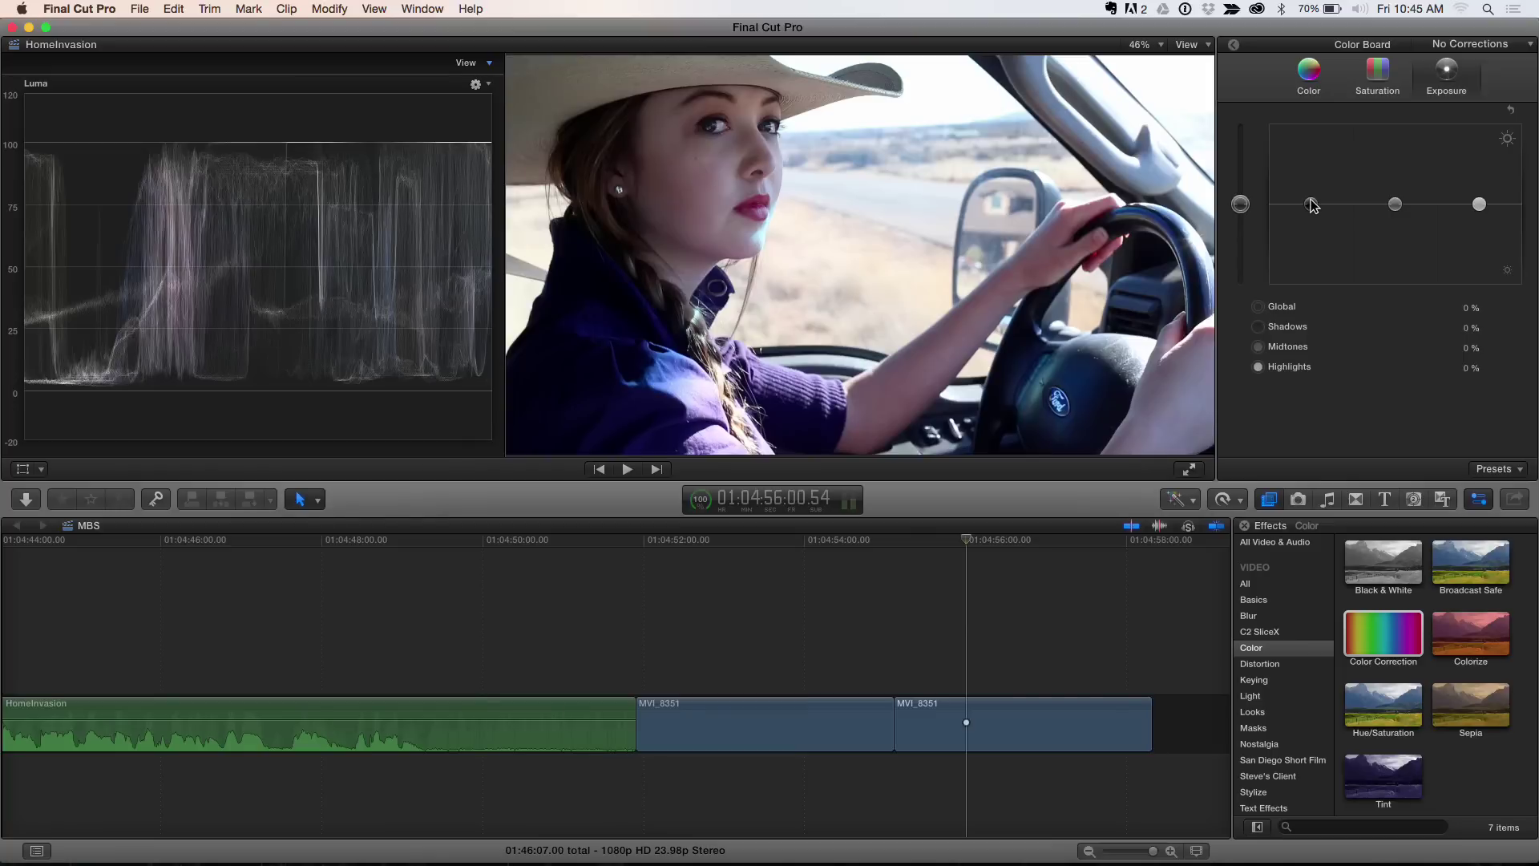
pyautogui.moveTo(1311, 205); pyautogui.dragTo(1312, 208)
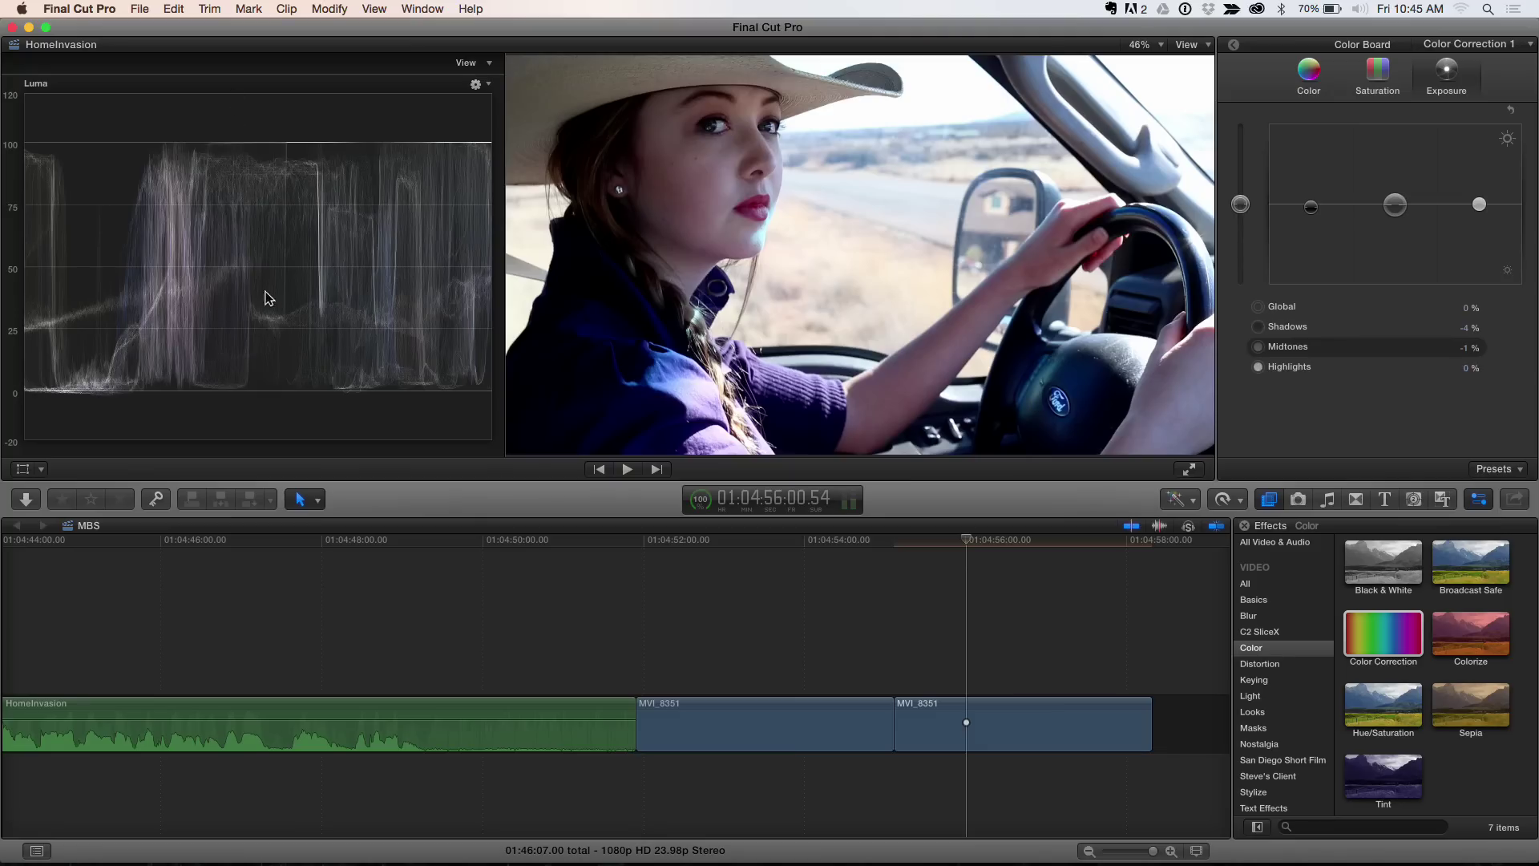
# Stack Black & White at Amount 100.0 on the second MVI_8351 clip.
pyautogui.click(1233, 45)
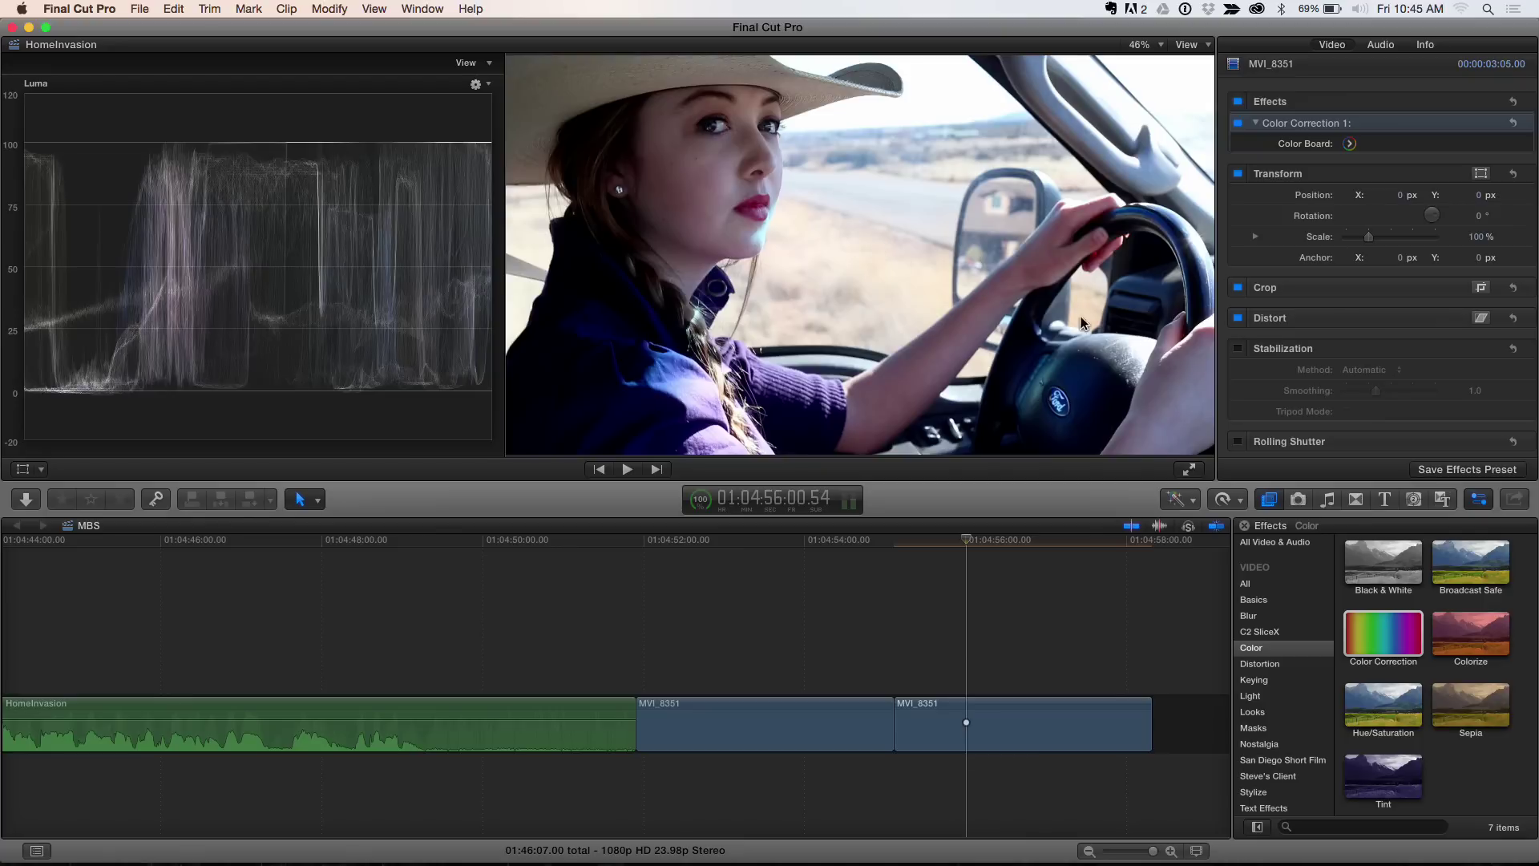
pyautogui.click(1371, 569)
pyautogui.moveTo(1369, 565); pyautogui.dragTo(978, 715)
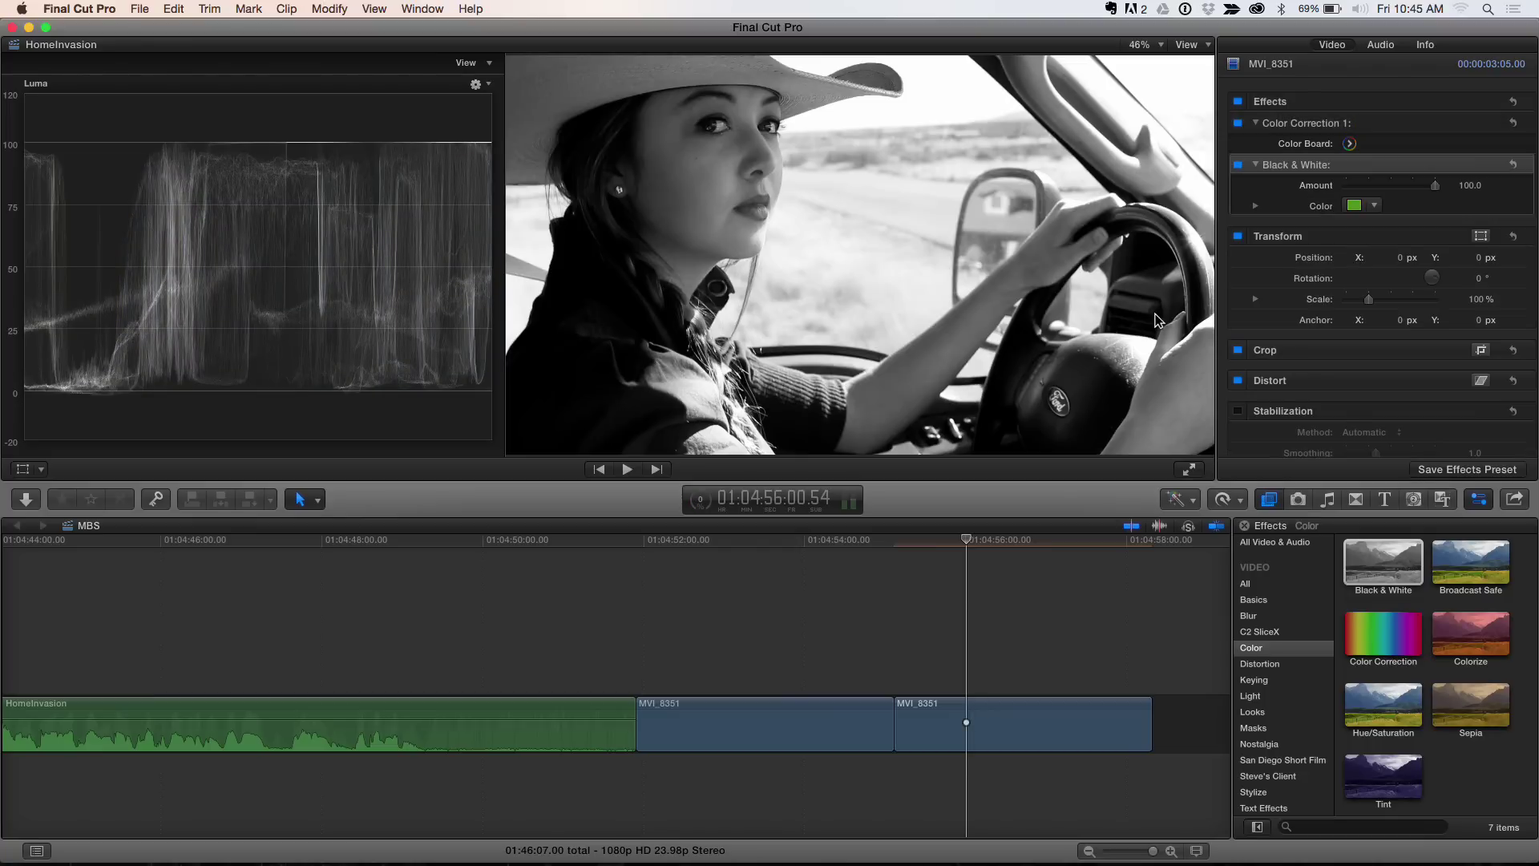
# Change the Black & White colour swatch to a near-white grey.
pyautogui.click(1375, 206)
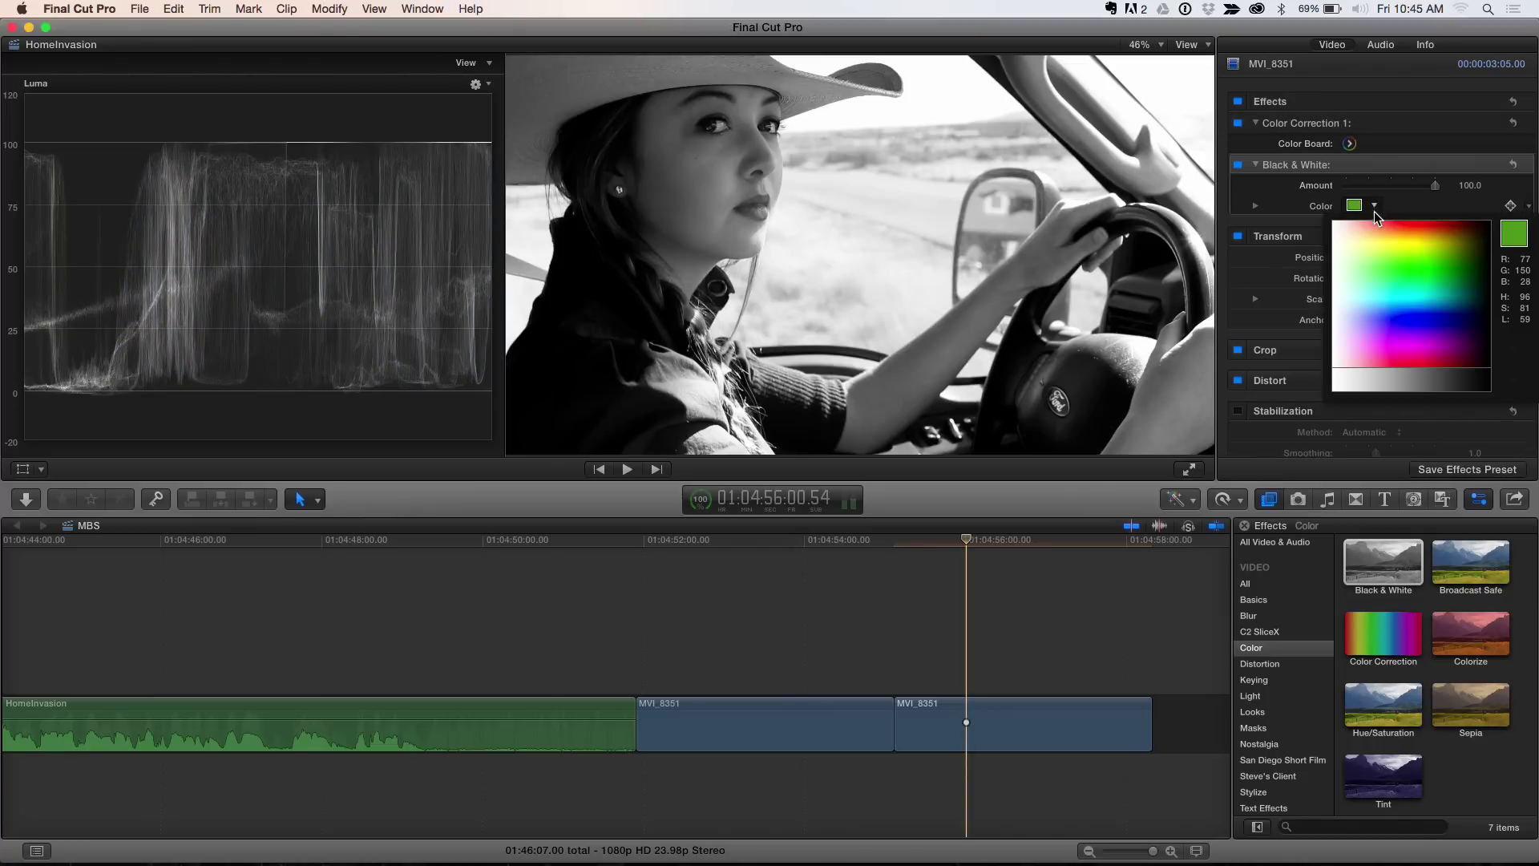
pyautogui.moveTo(1372, 224); pyautogui.dragTo(1440, 294)
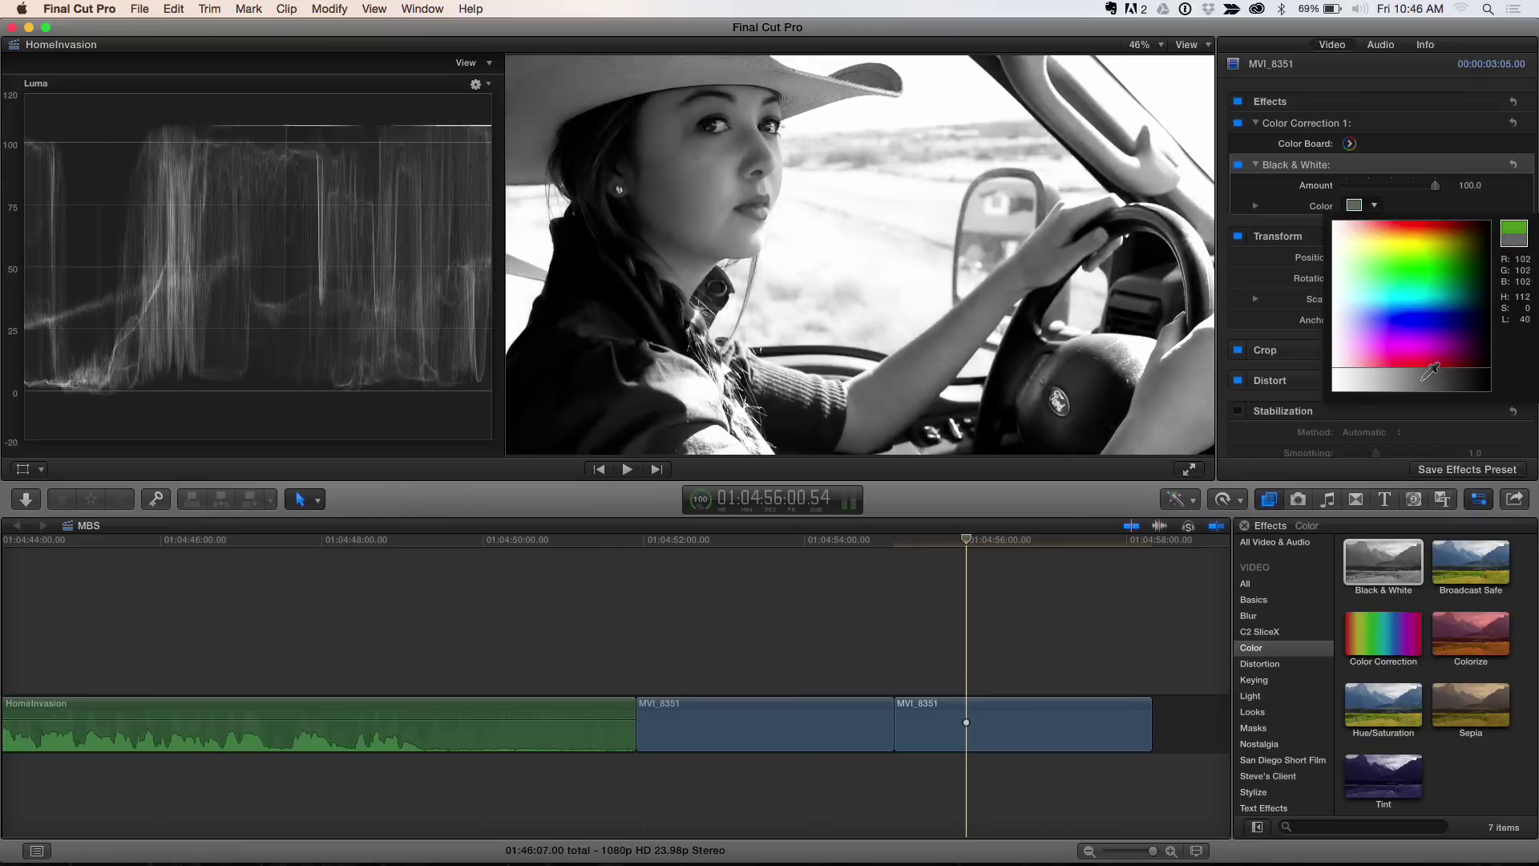
pyautogui.moveTo(1429, 371); pyautogui.dragTo(1354, 365)
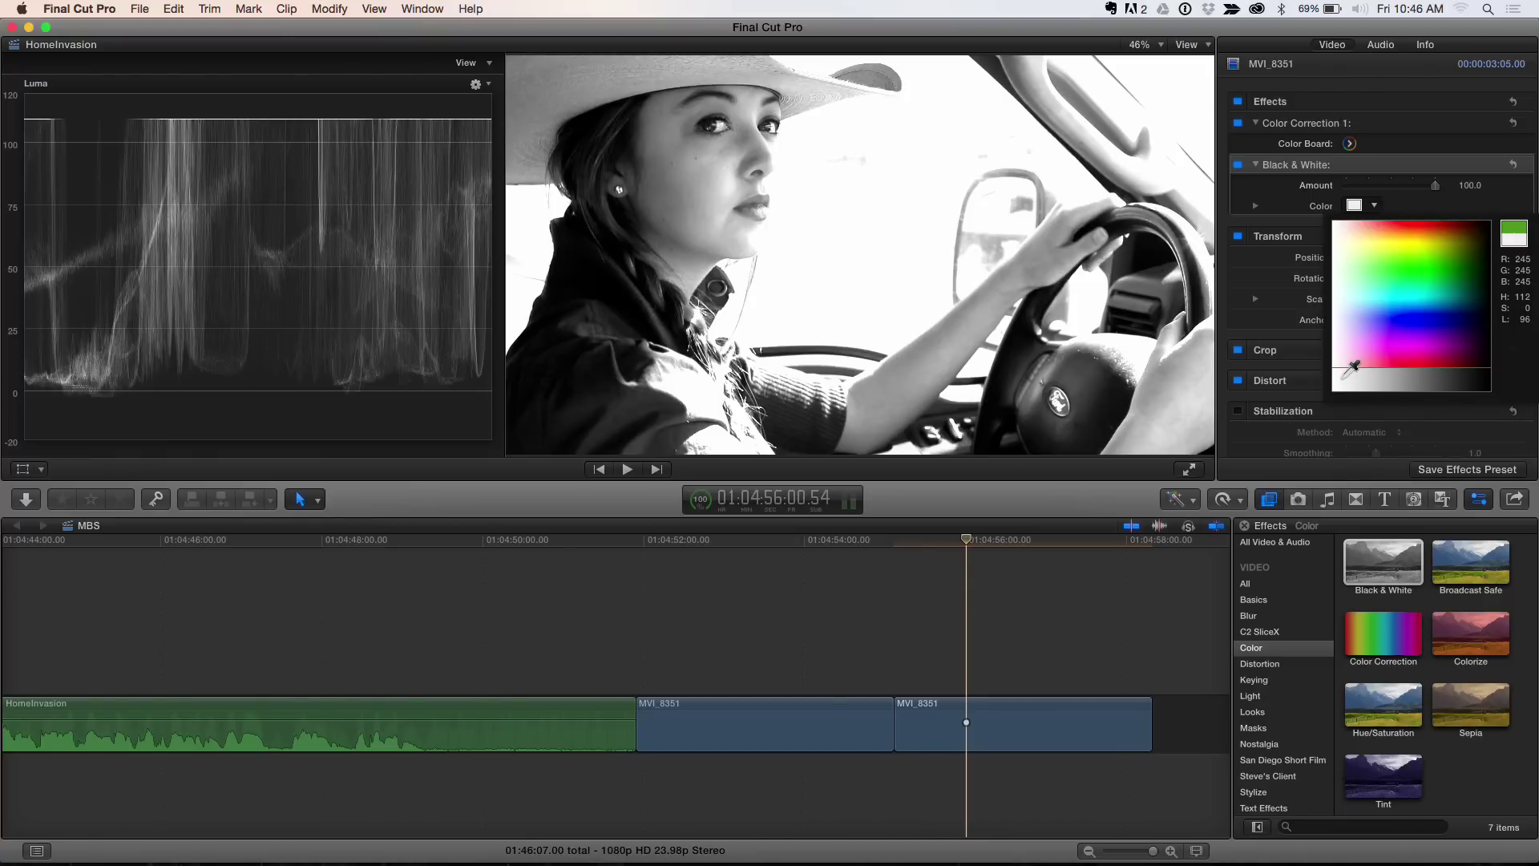
pyautogui.press('Escape')
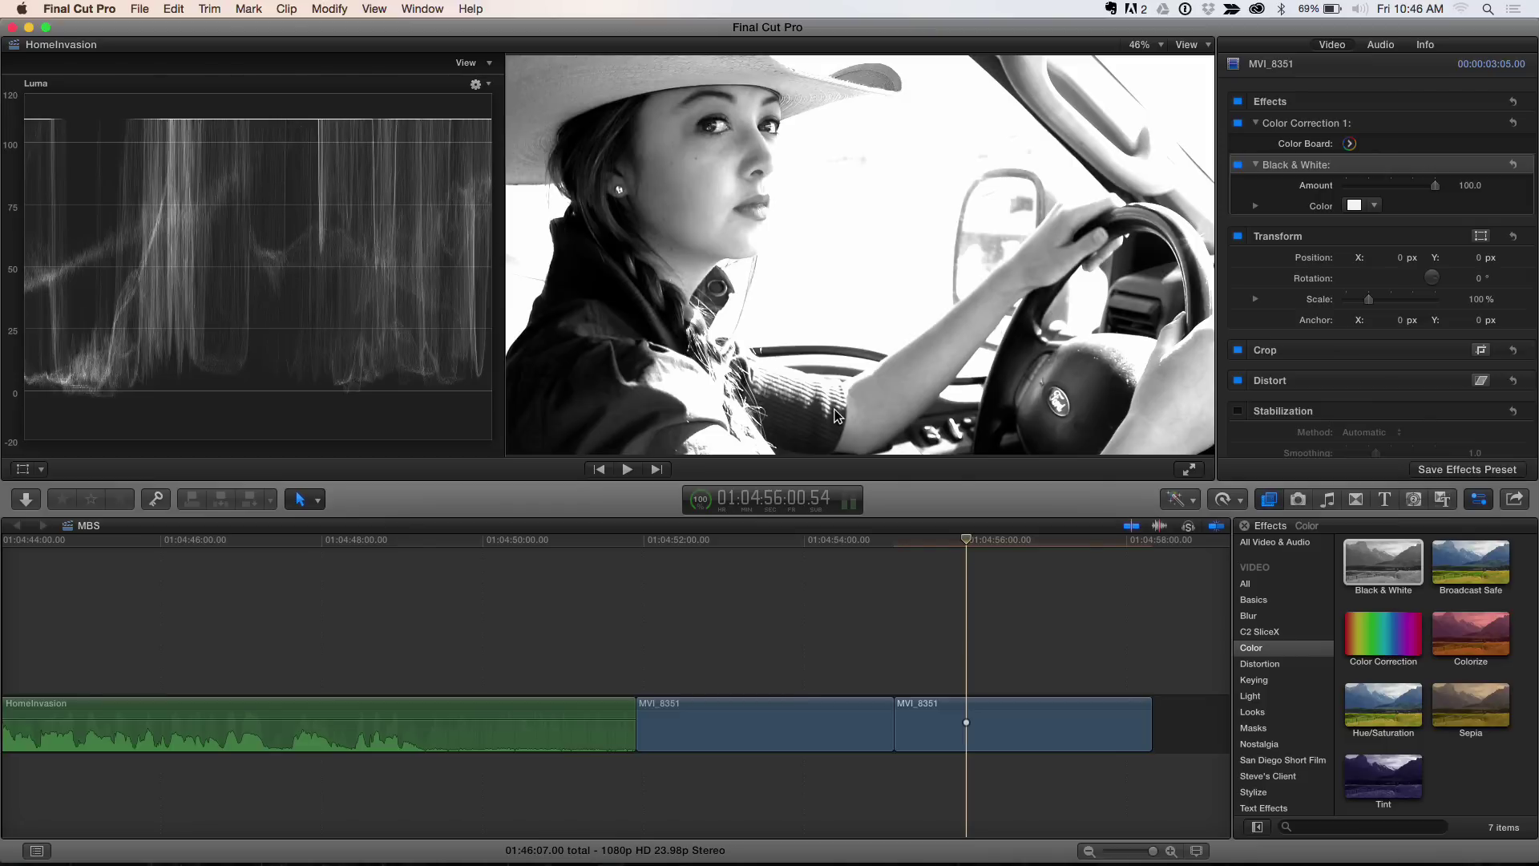
# Apply Broadcast Safe (NTSC, Reduce Luminance) to the second MVI_8351 clip.
pyautogui.click(1477, 571)
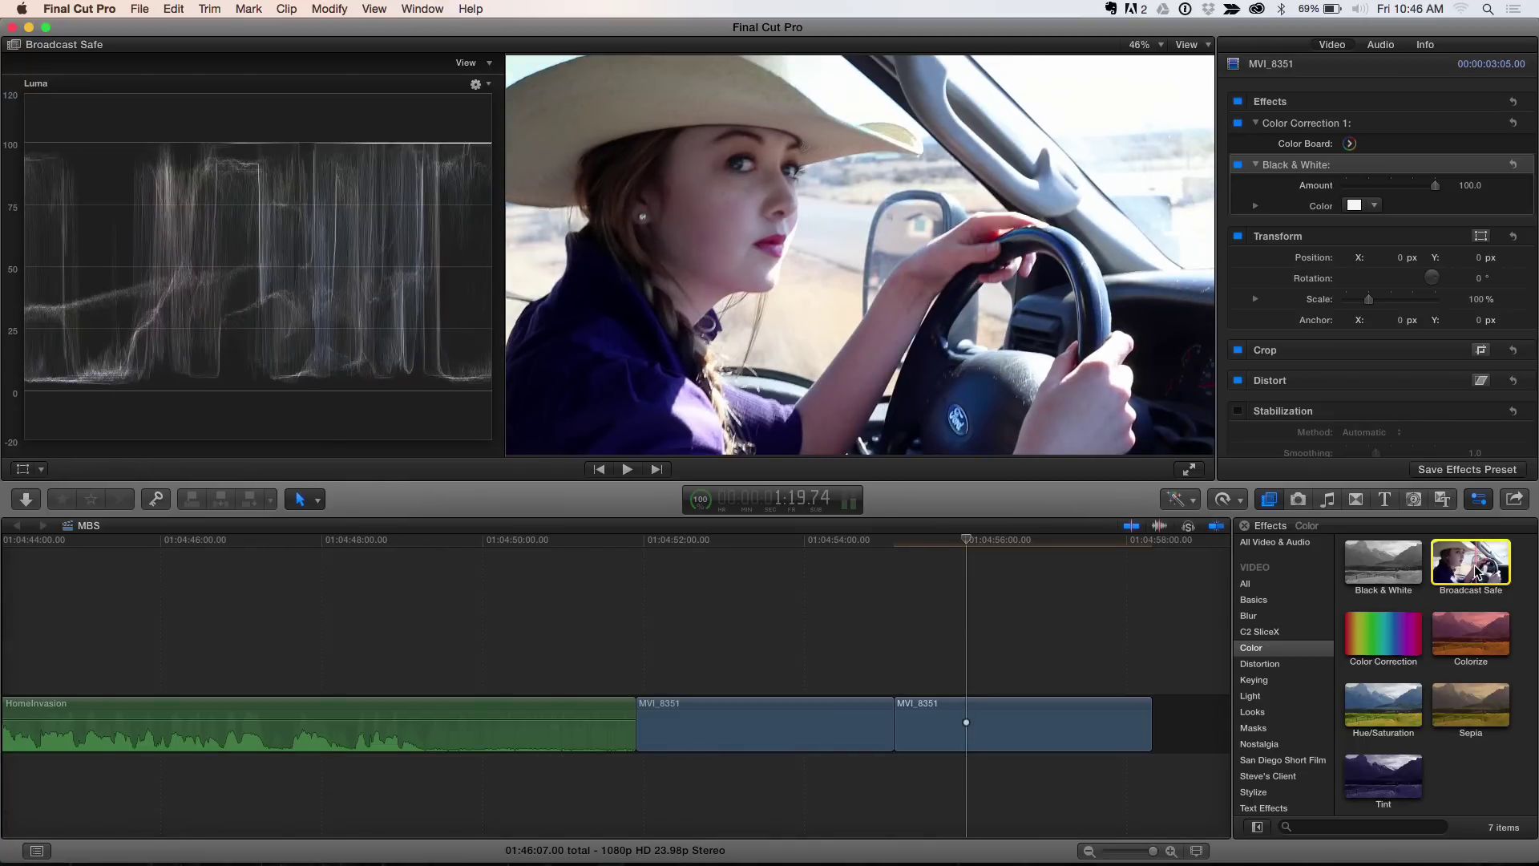
pyautogui.moveTo(1477, 571); pyautogui.dragTo(1043, 725)
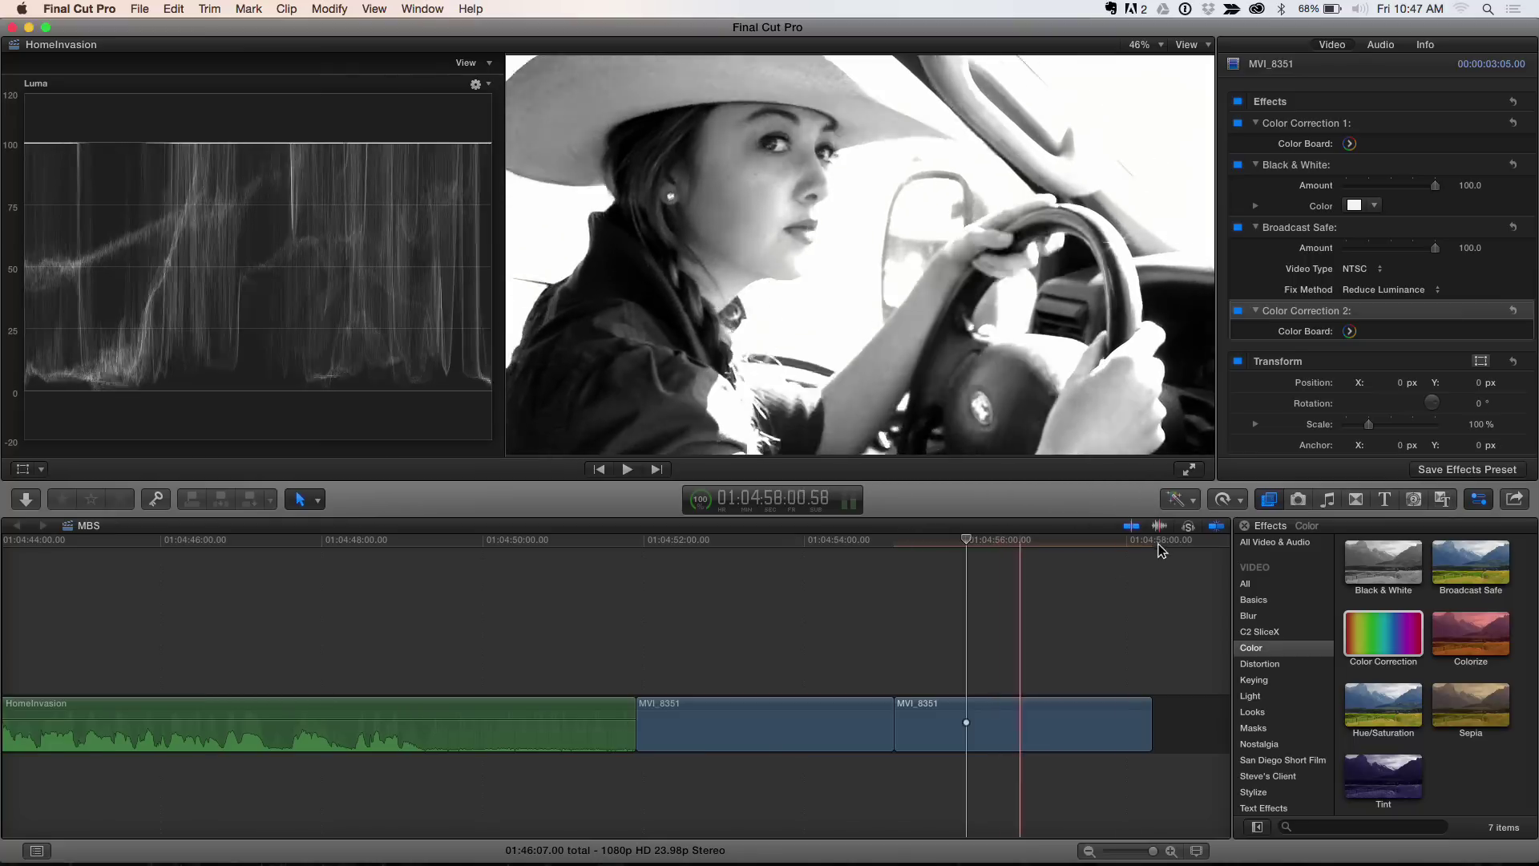
# Open the Color tab of the second Color Correction's Color Board.
pyautogui.click(1348, 330)
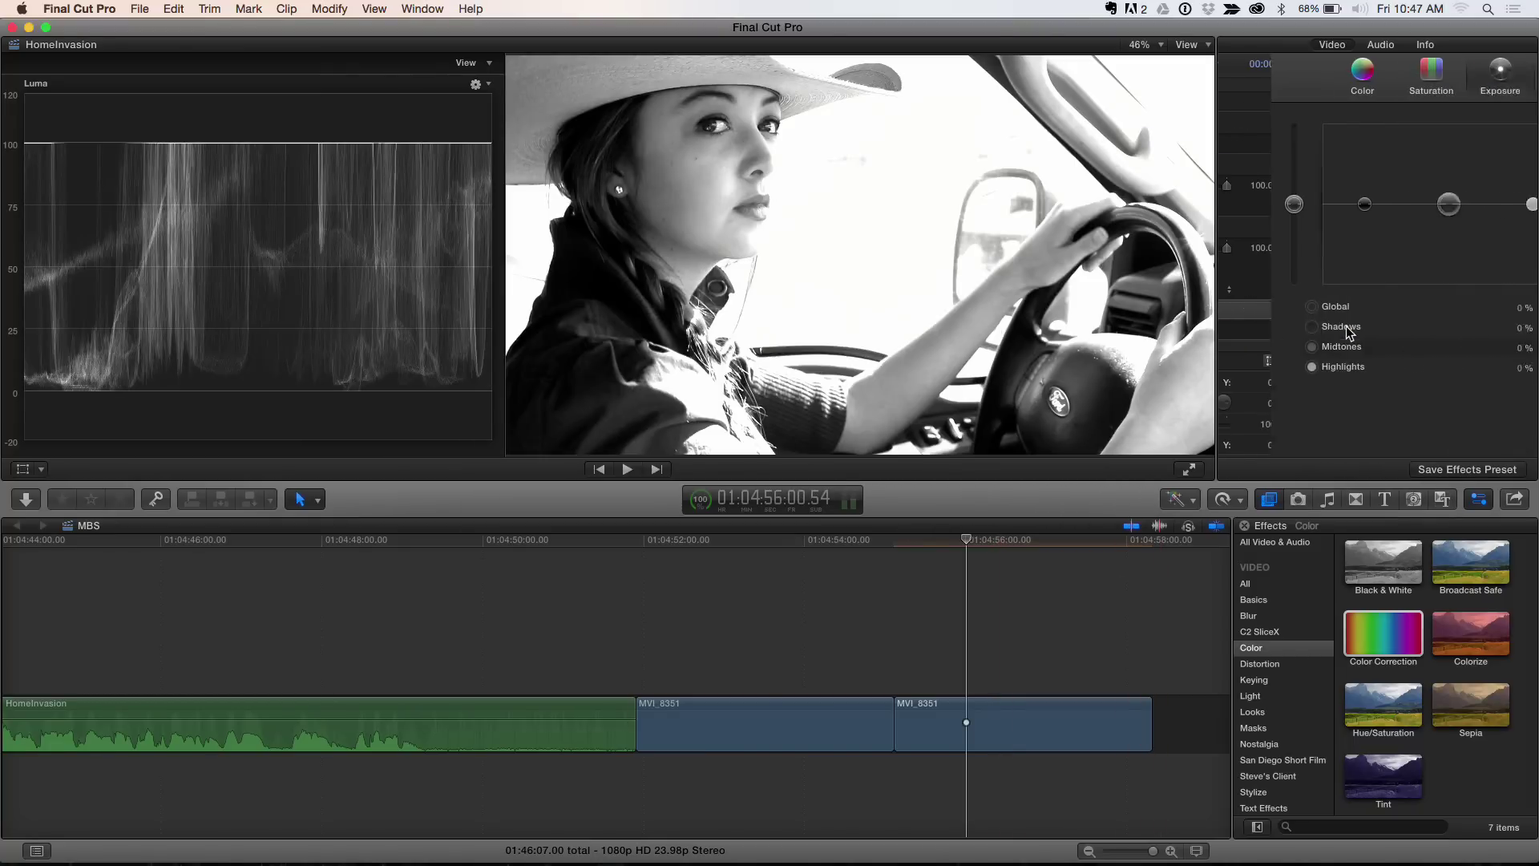
pyautogui.click(1306, 78)
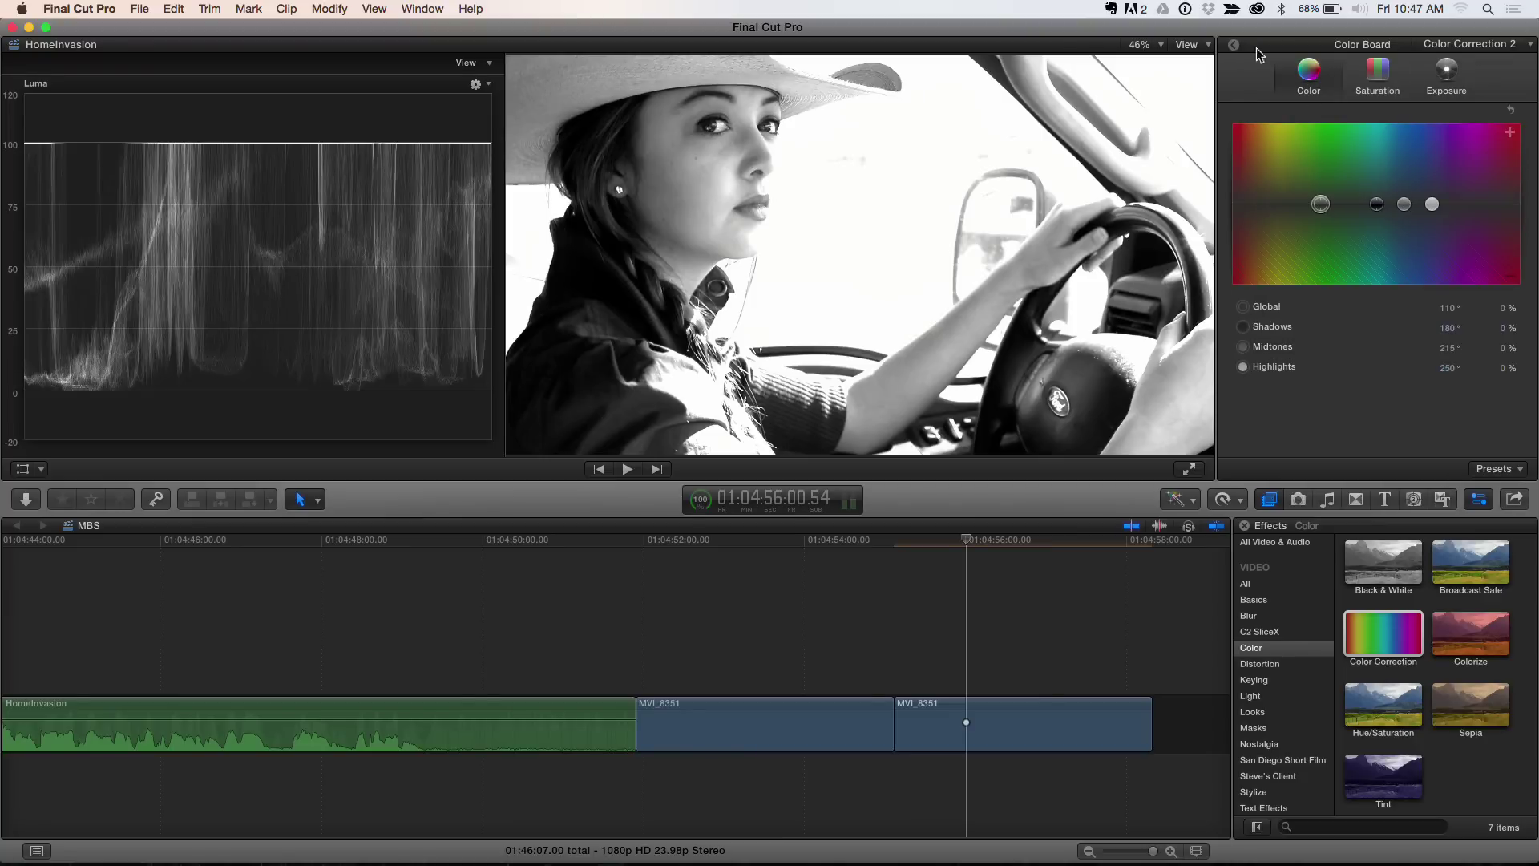
pyautogui.click(1515, 45)
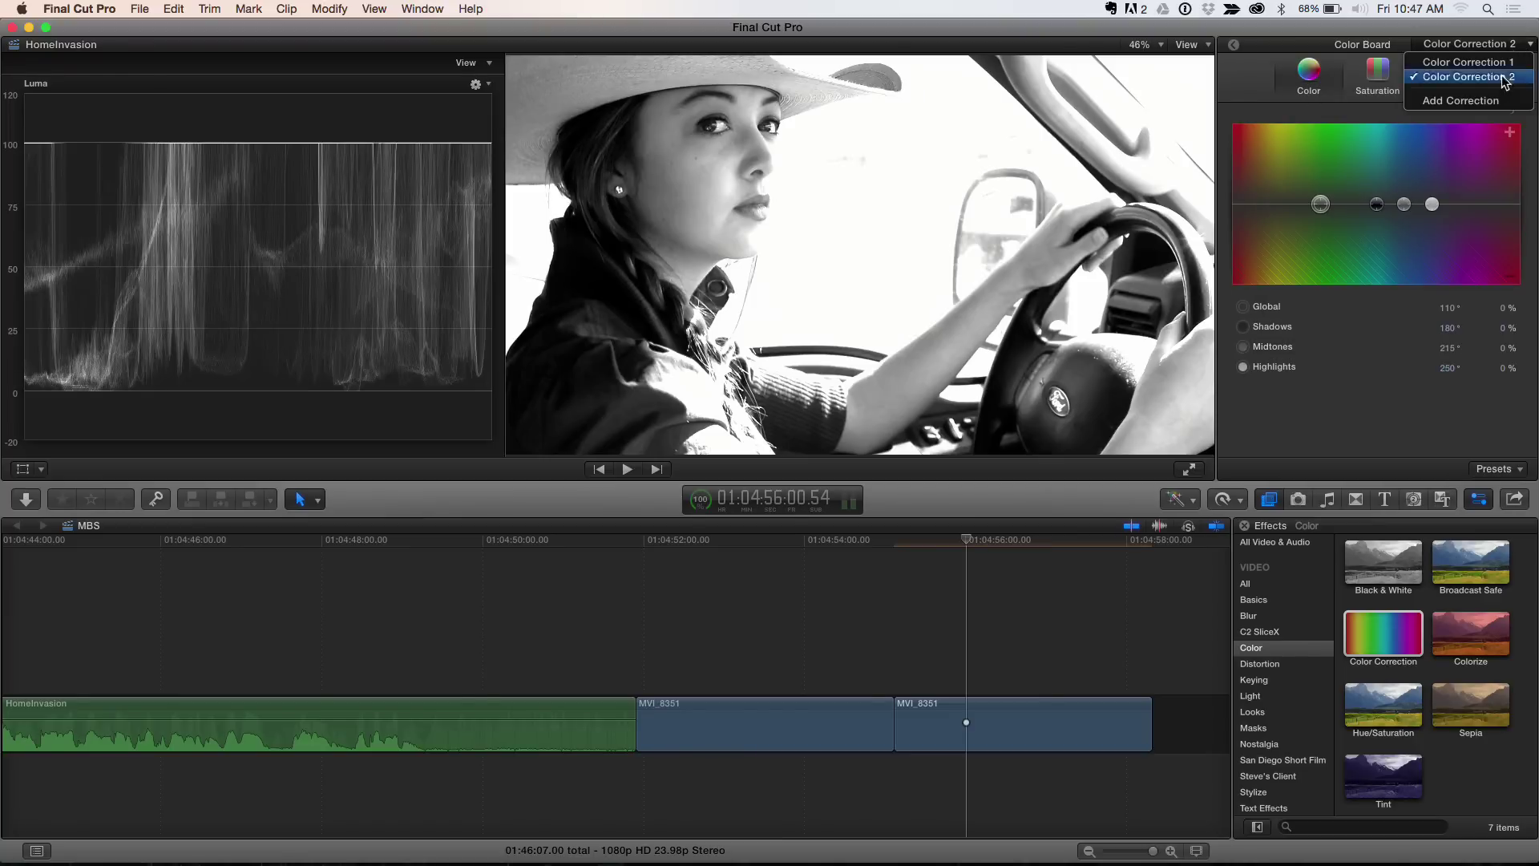
pyautogui.click(1491, 104)
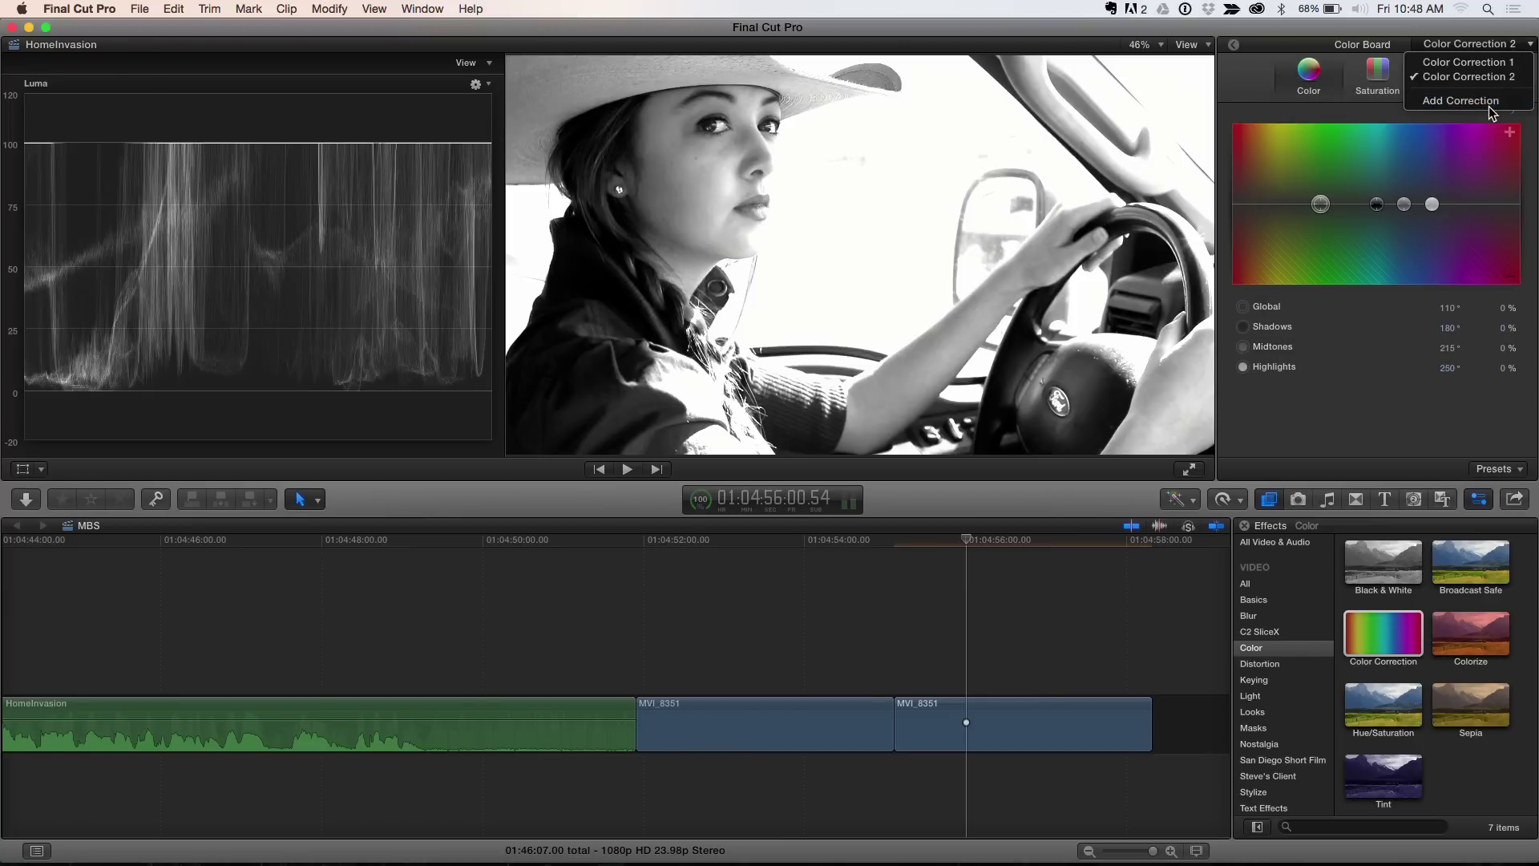
pyautogui.click(1462, 29)
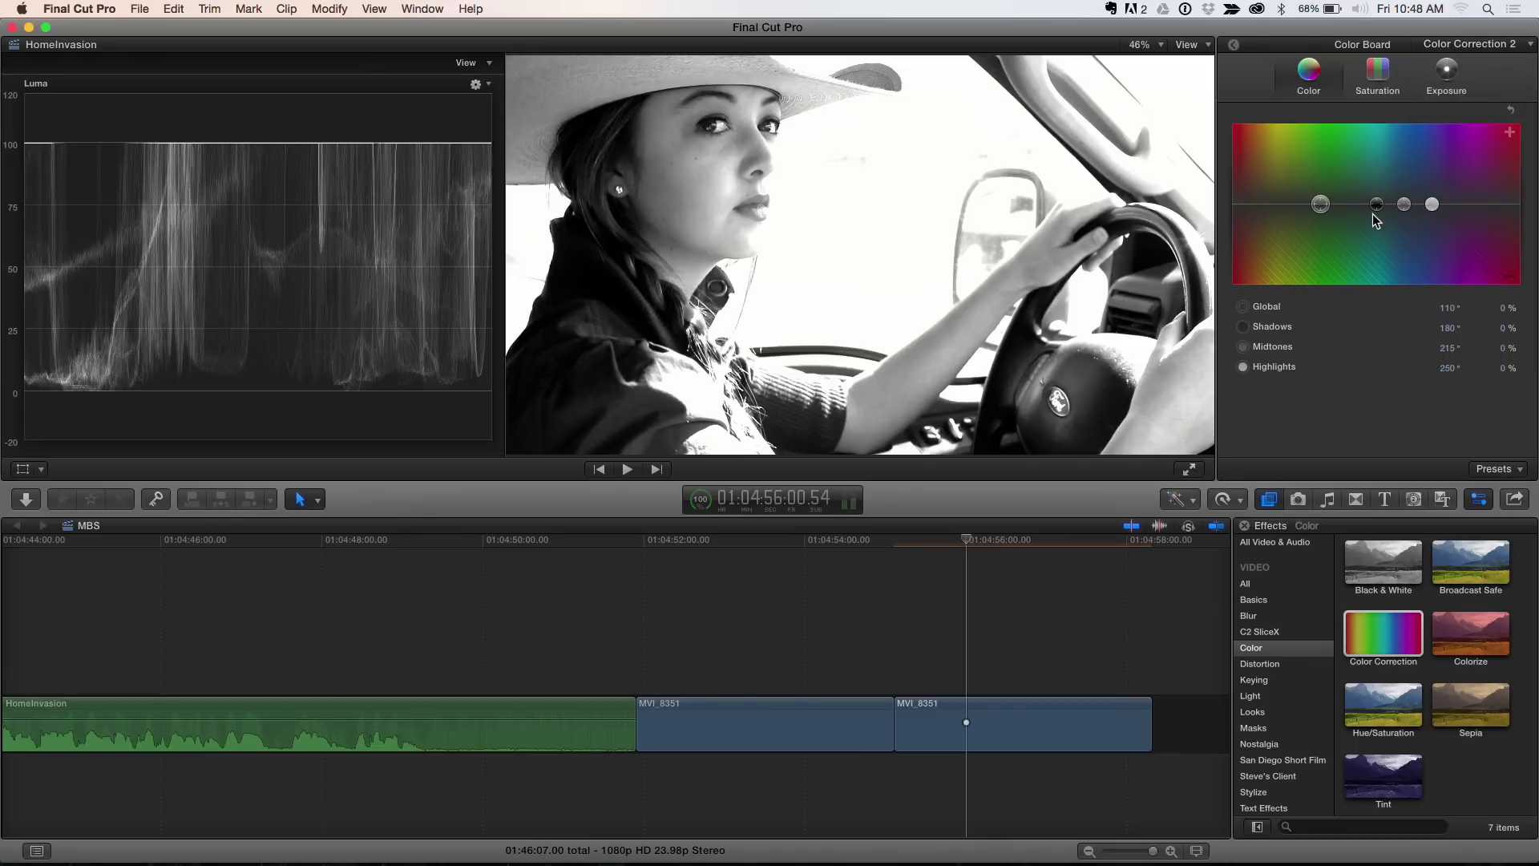
# Tint Midtones to 12°/19% and Shadows to 28°/8% for a warm sepia look.
pyautogui.moveTo(1404, 204); pyautogui.dragTo(1246, 193)
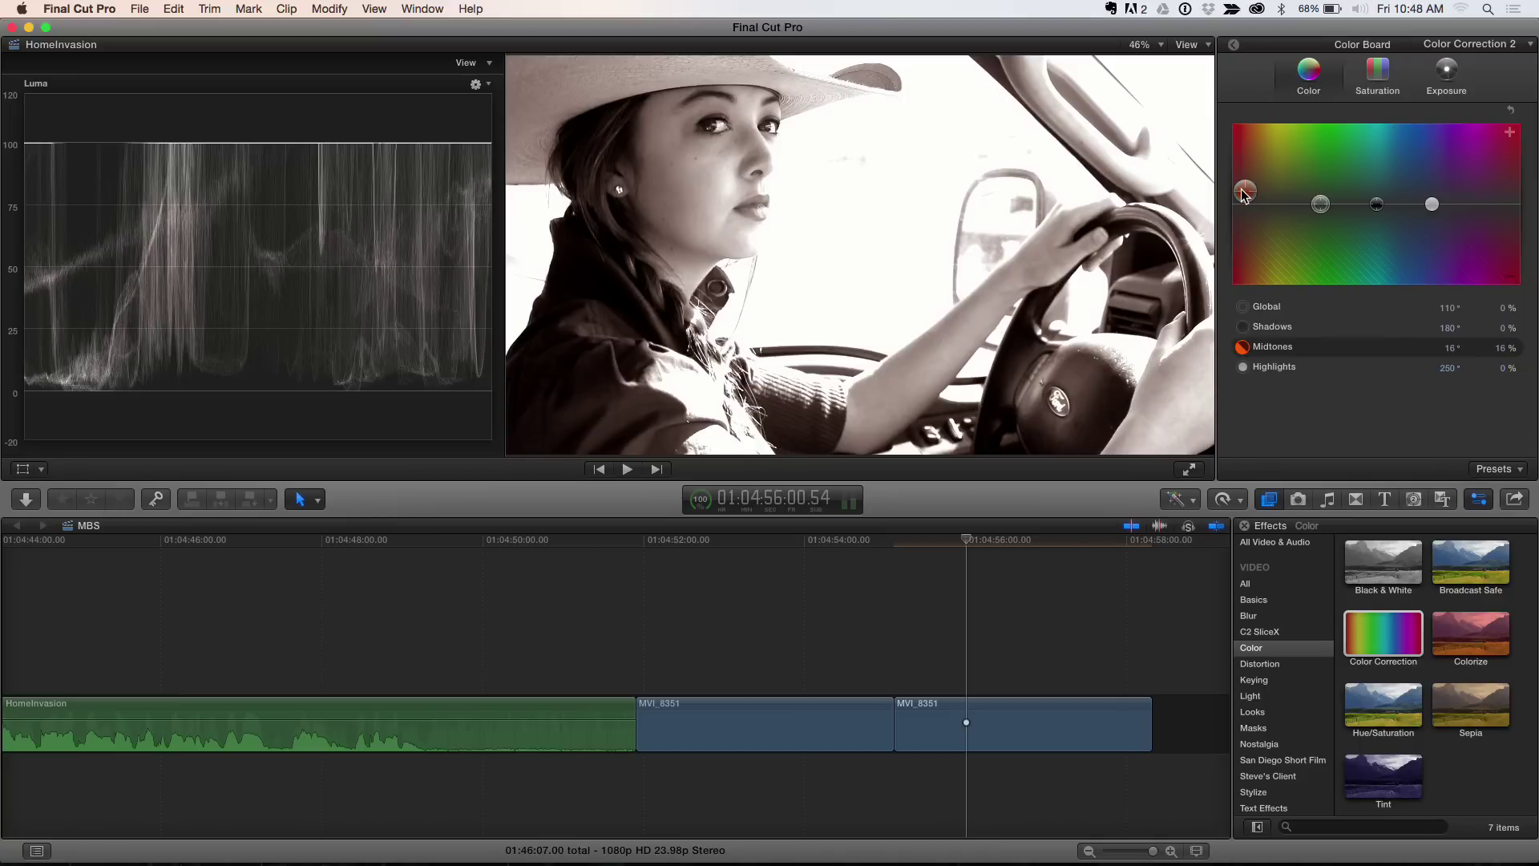
pyautogui.moveTo(1243, 195); pyautogui.dragTo(1241, 193)
pyautogui.moveTo(1377, 208); pyautogui.dragTo(1257, 204)
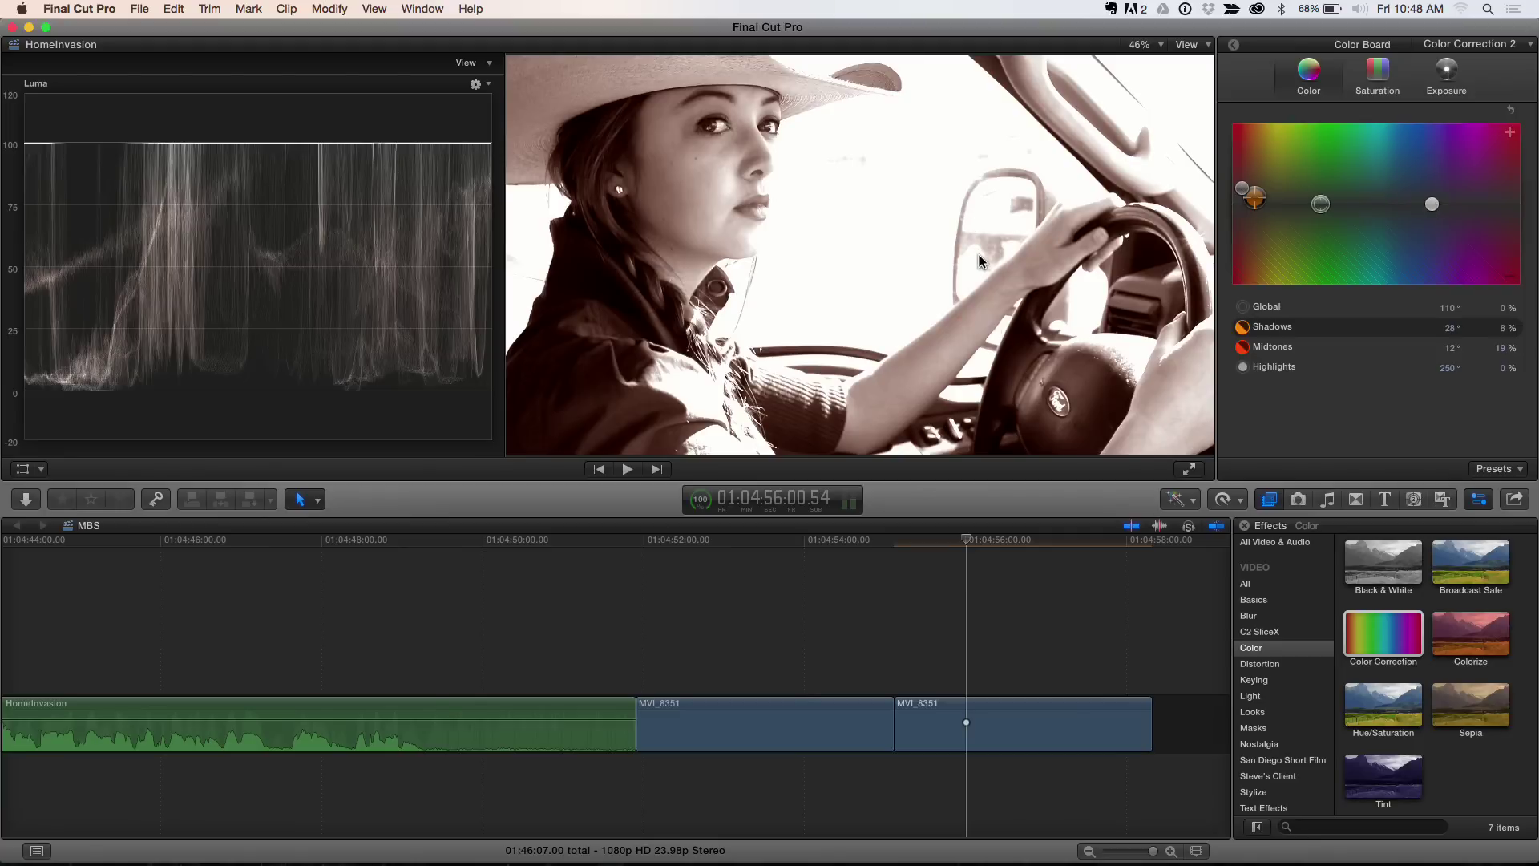
# Move Color Correction 1 below Broadcast Safe, just above Color Correction 2.
pyautogui.click(1234, 47)
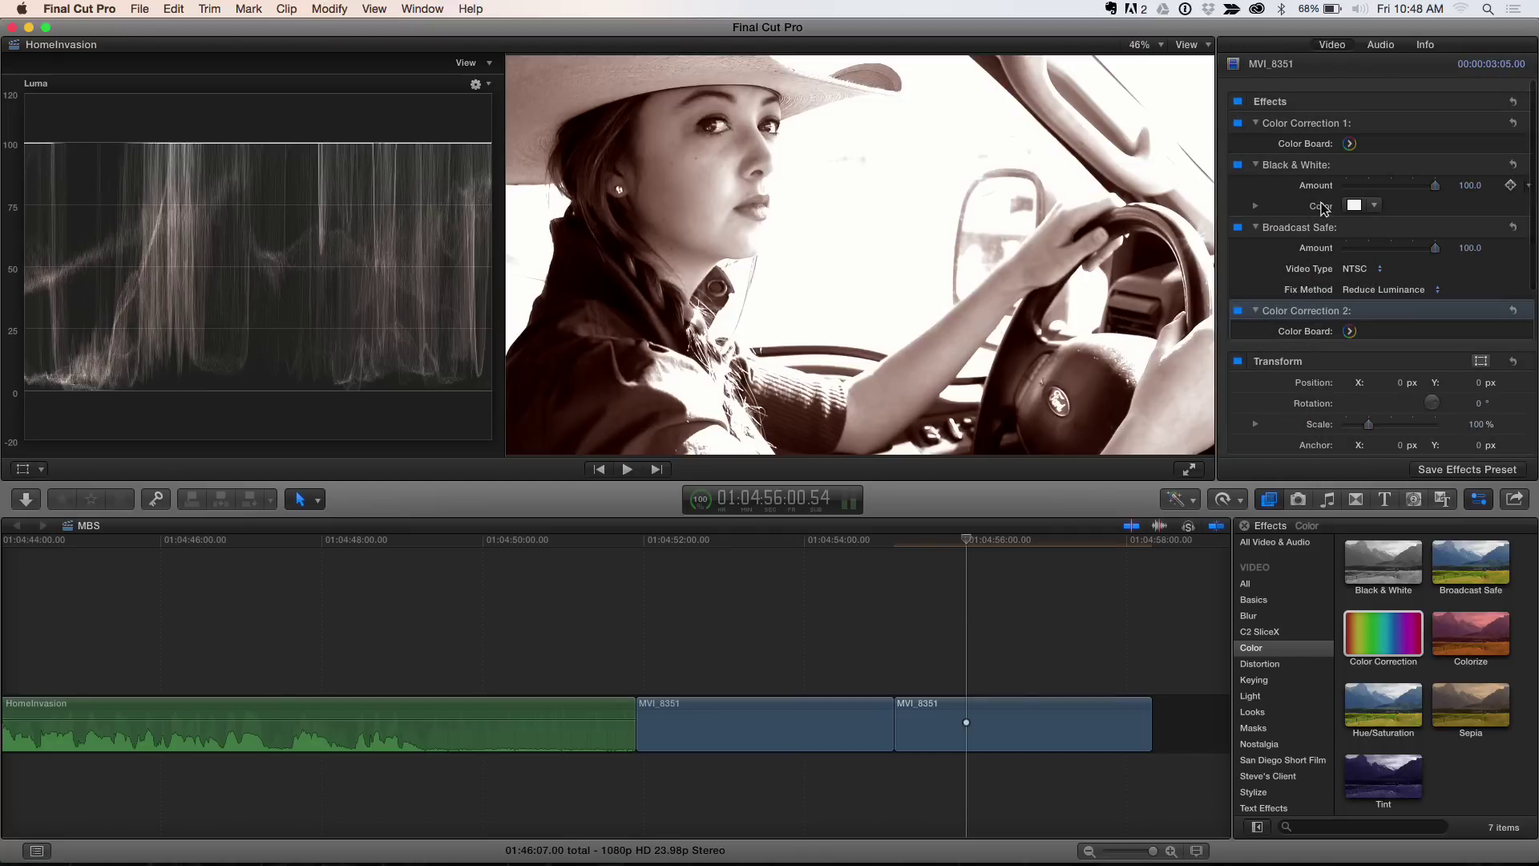
pyautogui.click(1314, 129)
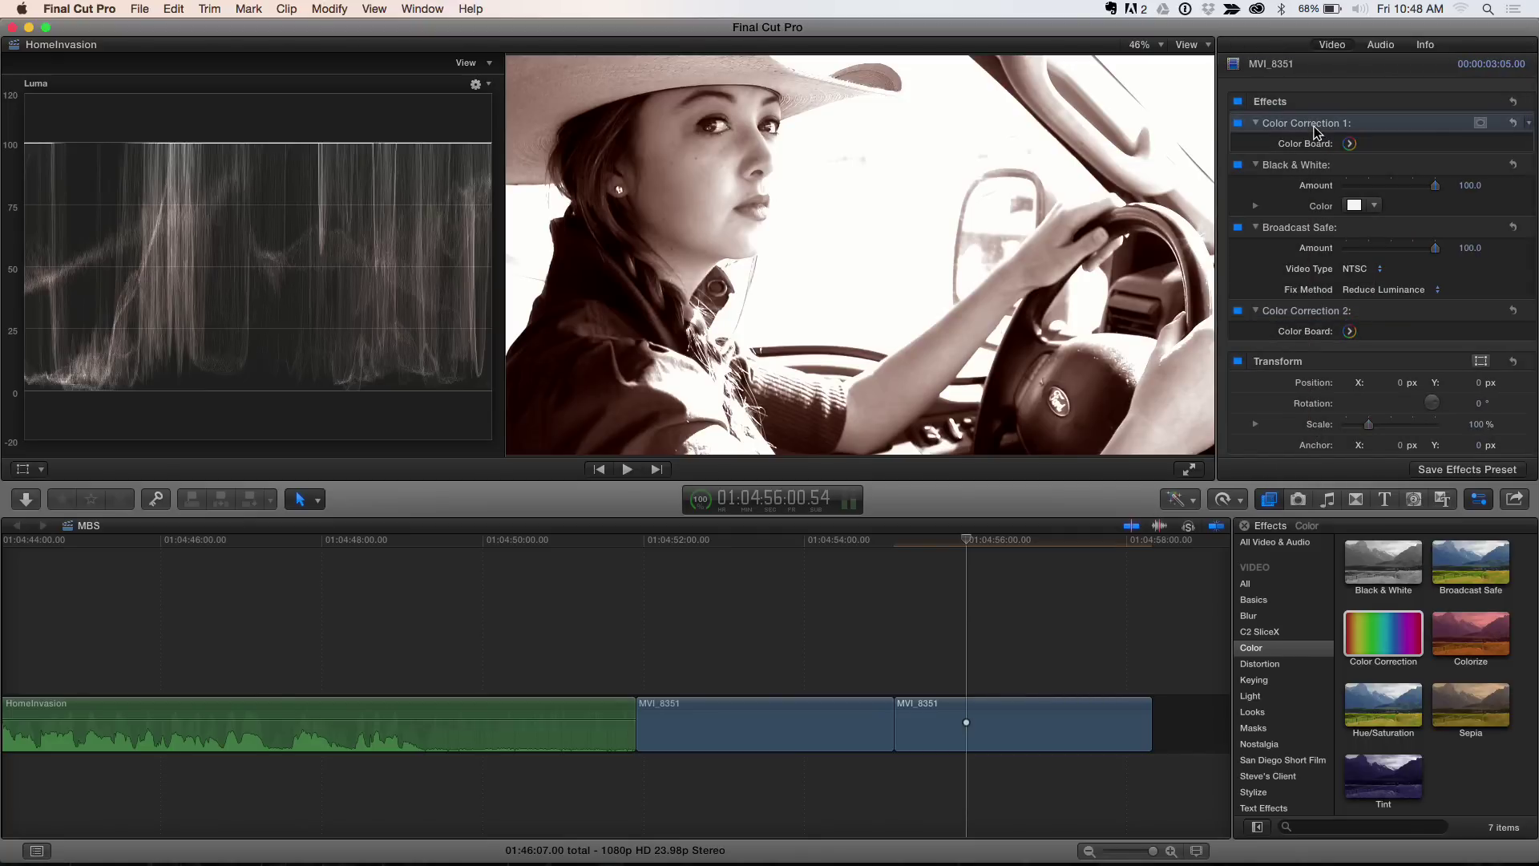
pyautogui.click(1350, 168)
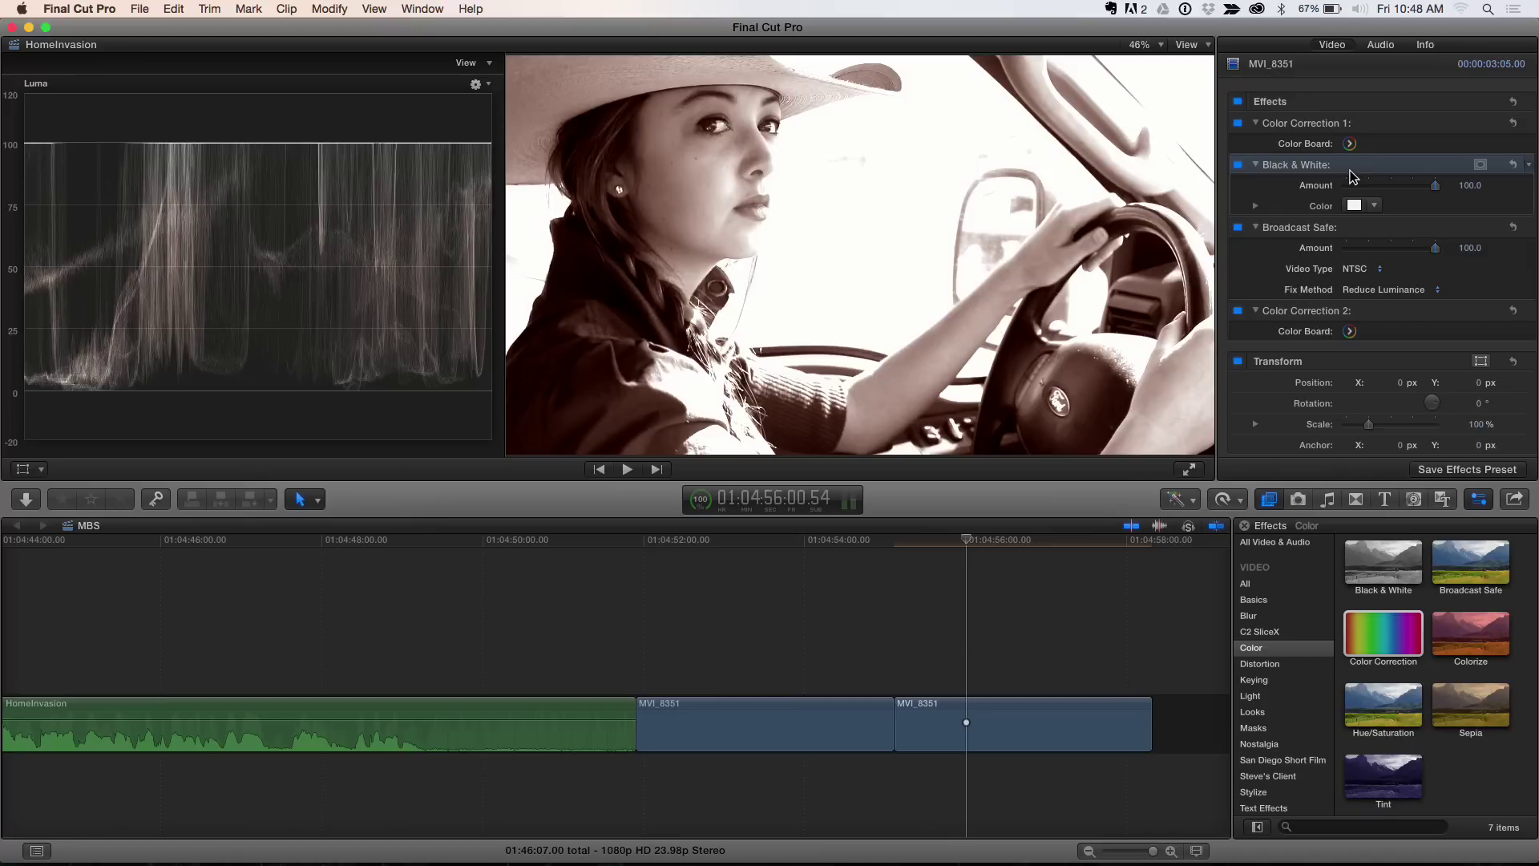
pyautogui.click(1358, 230)
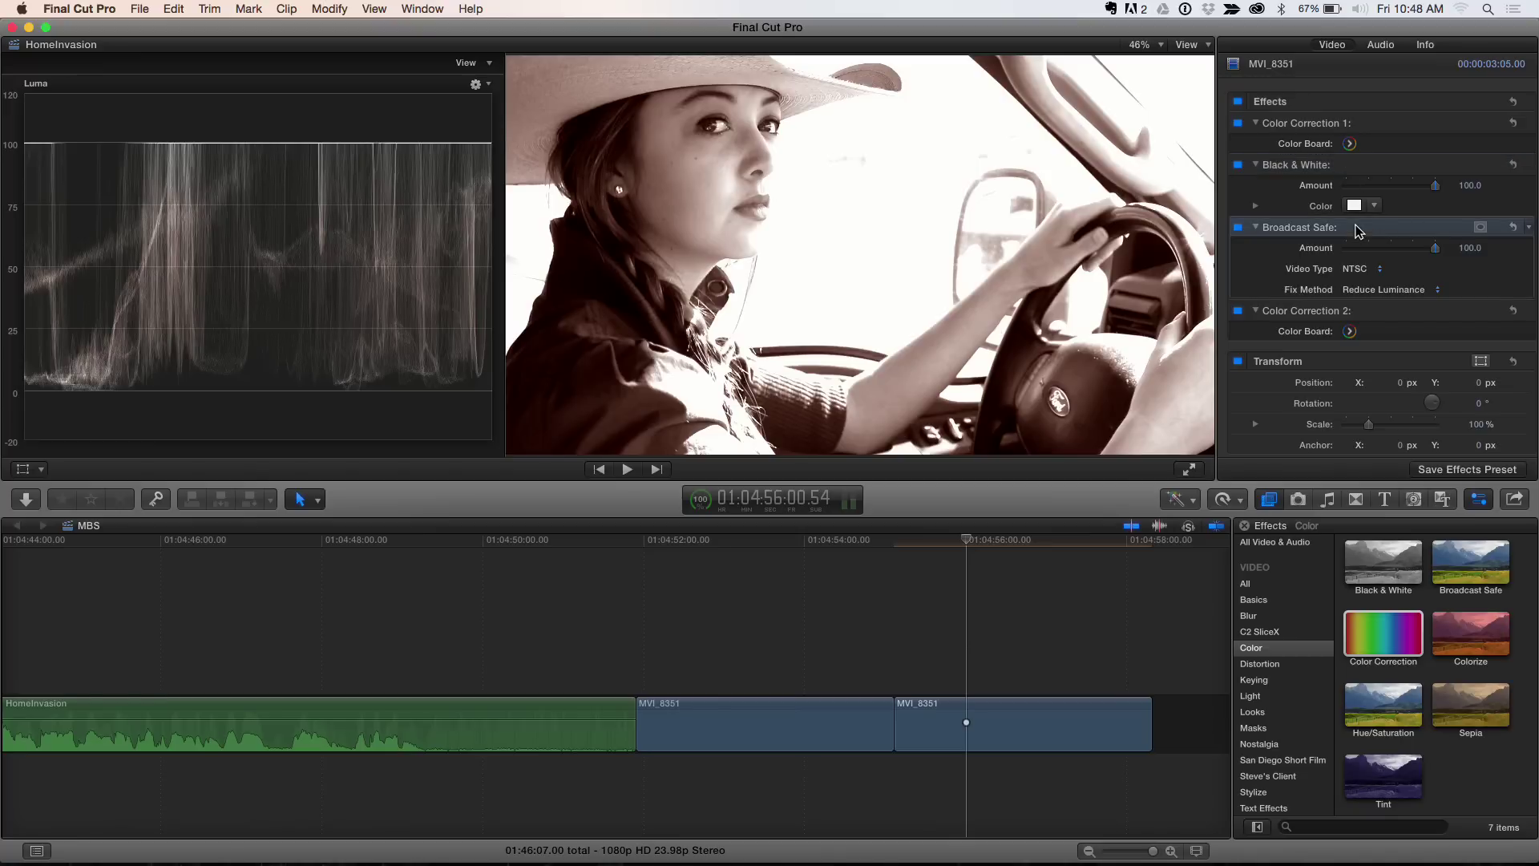
pyautogui.click(1372, 314)
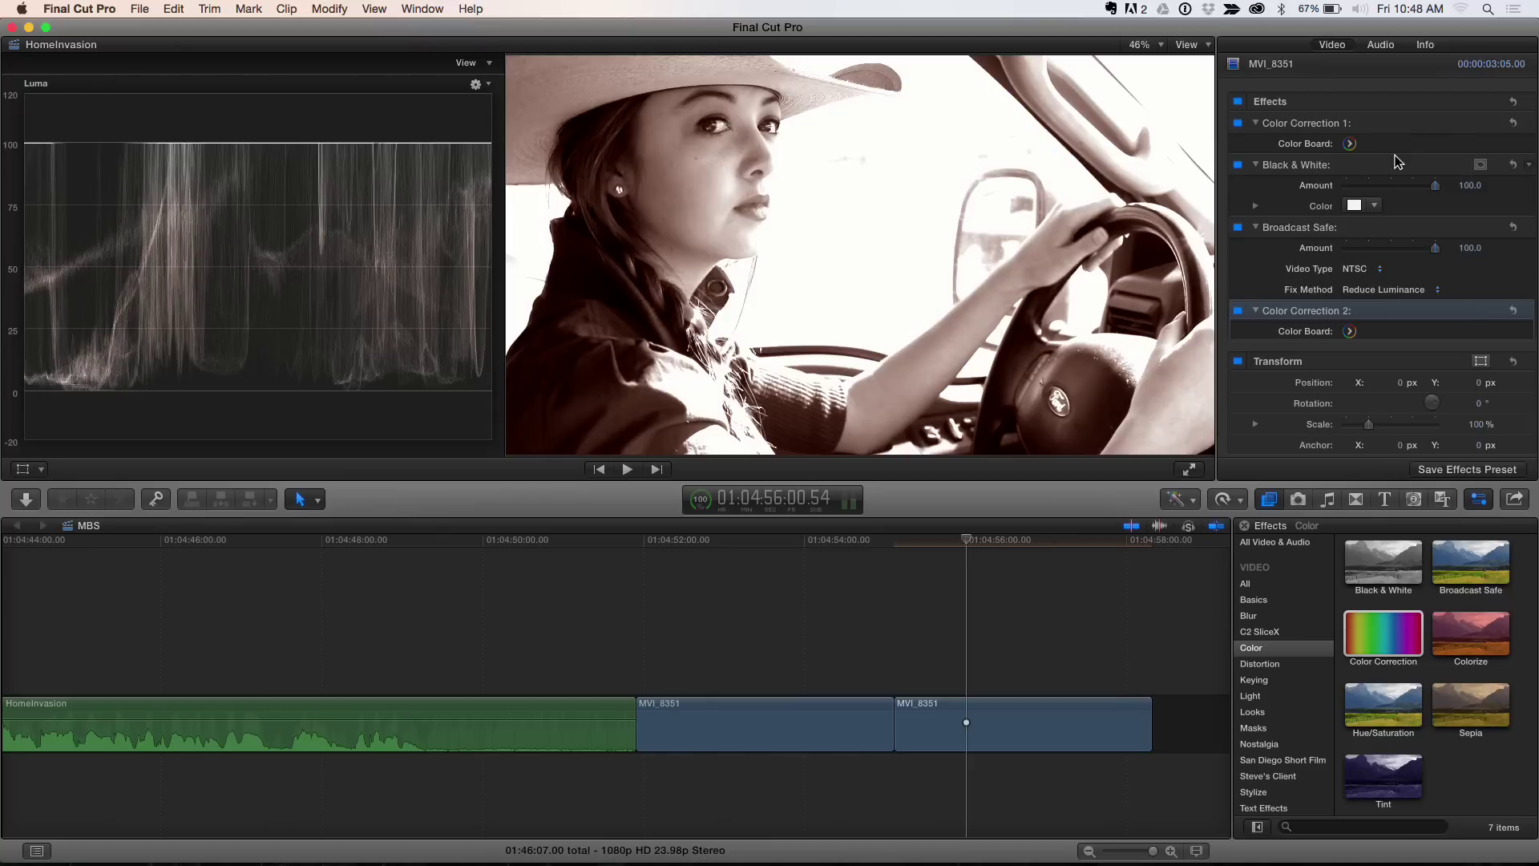
pyautogui.click(1393, 125)
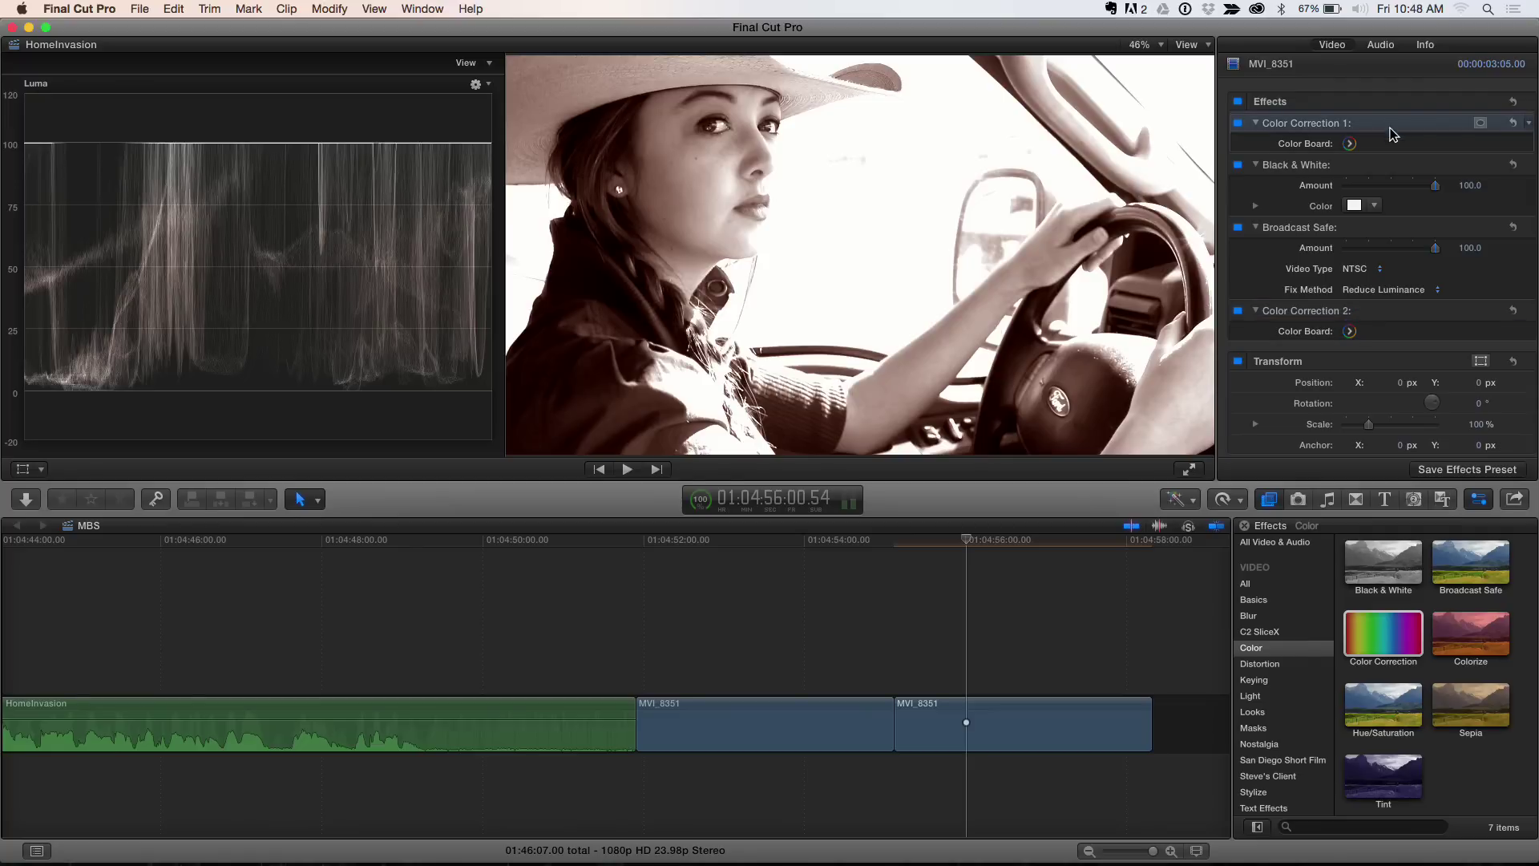
pyautogui.moveTo(1393, 133); pyautogui.dragTo(1401, 300)
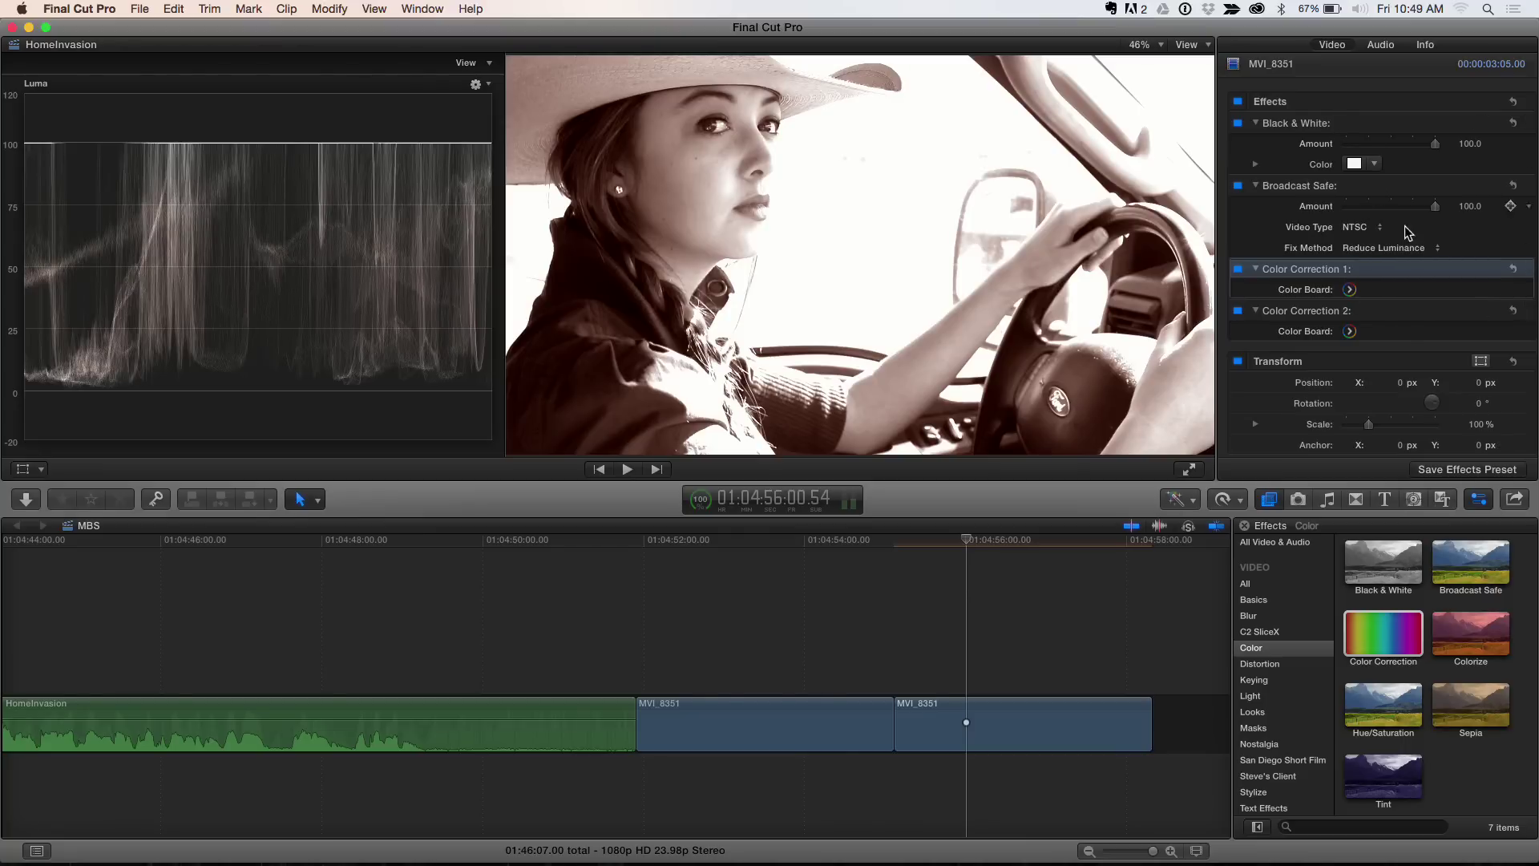
pyautogui.moveTo(1379, 268); pyautogui.dragTo(1383, 122)
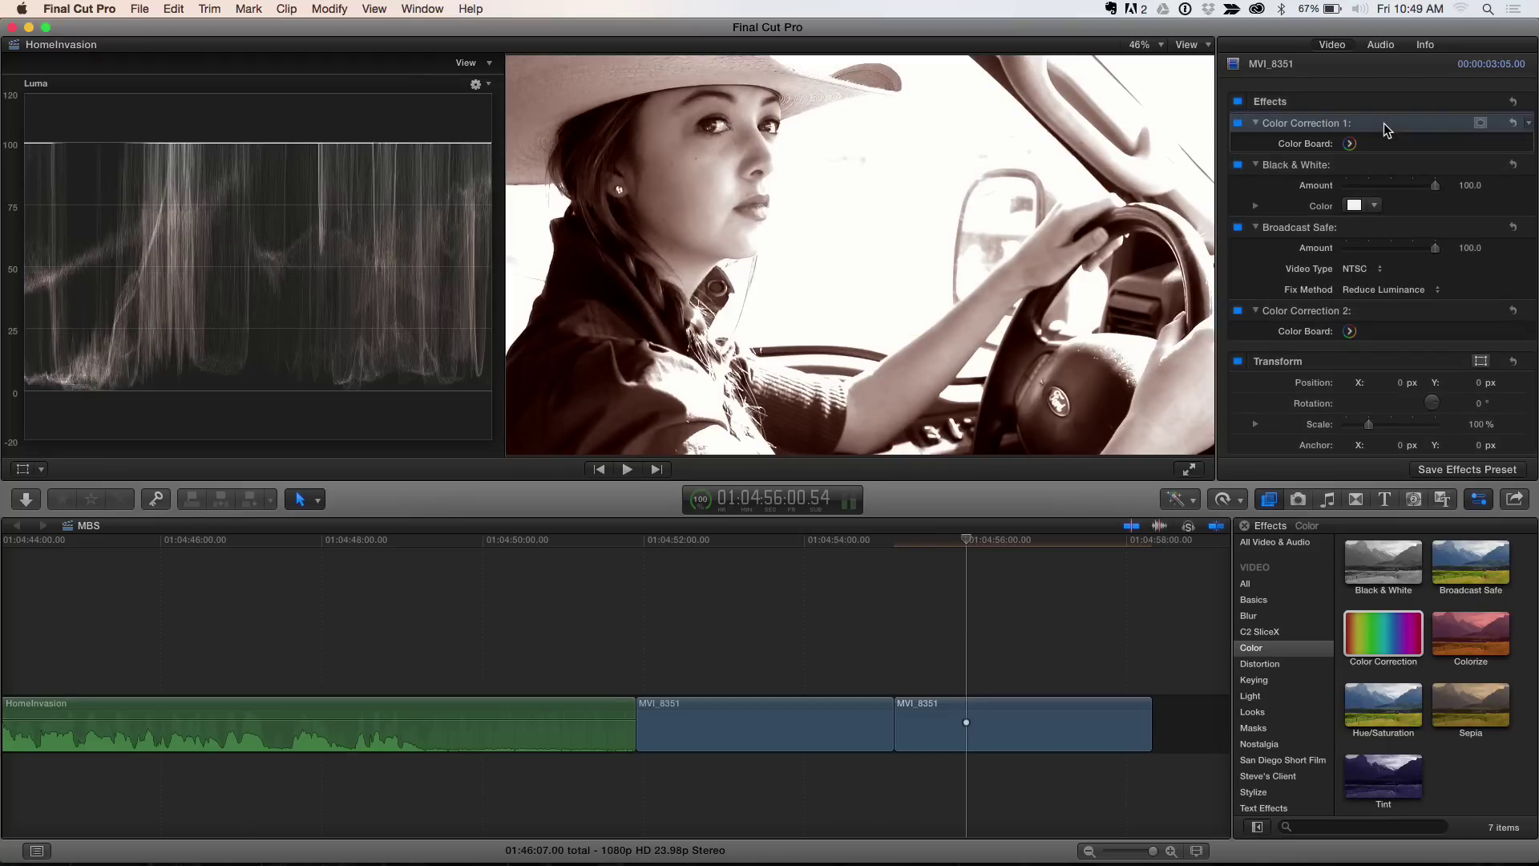
pyautogui.moveTo(1383, 123); pyautogui.dragTo(1385, 296)
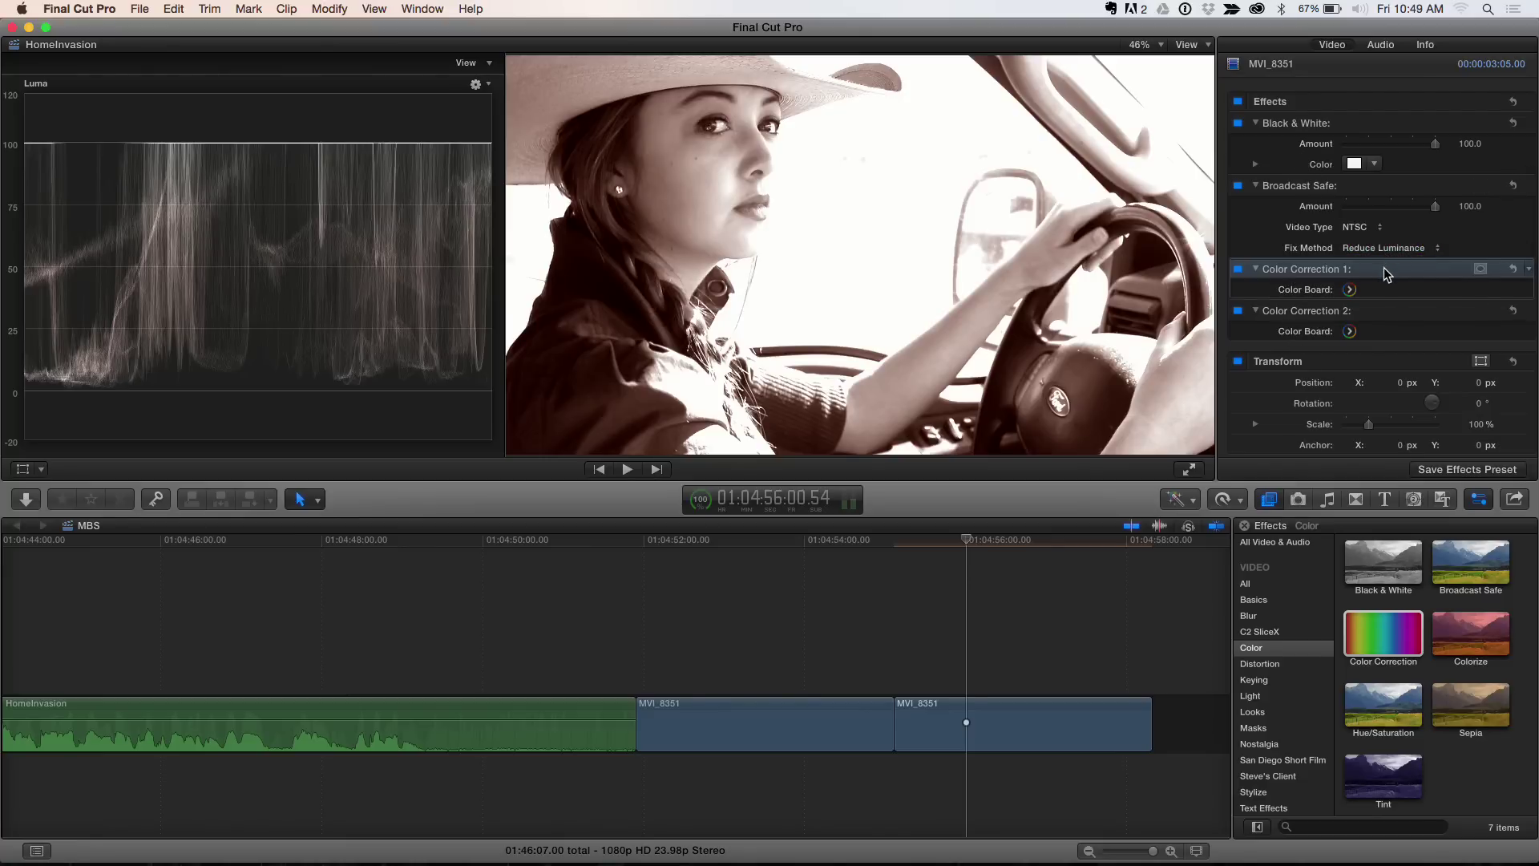
pyautogui.moveTo(1384, 267); pyautogui.dragTo(1383, 122)
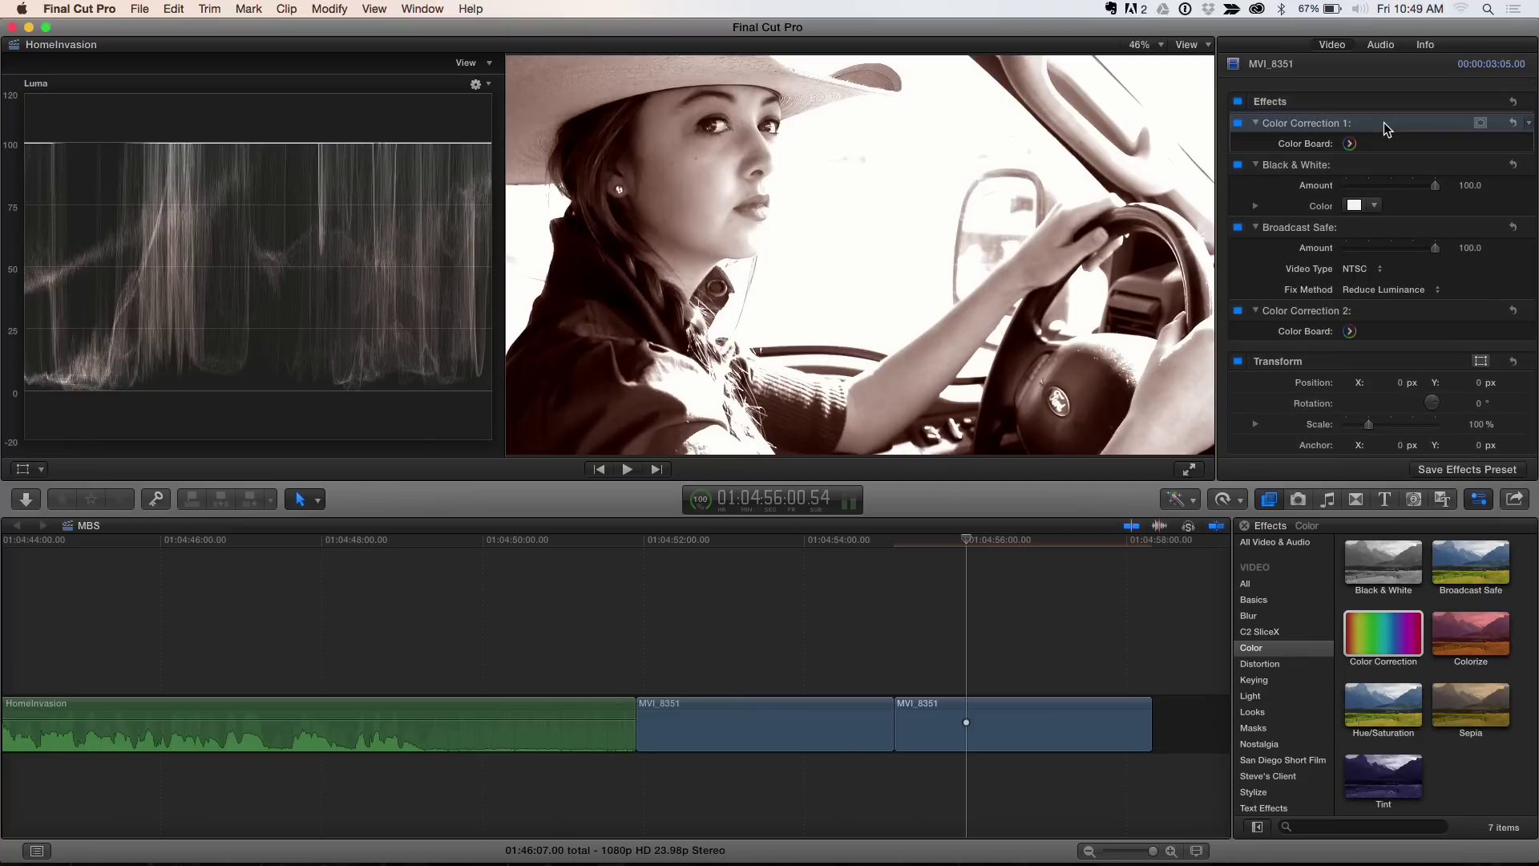